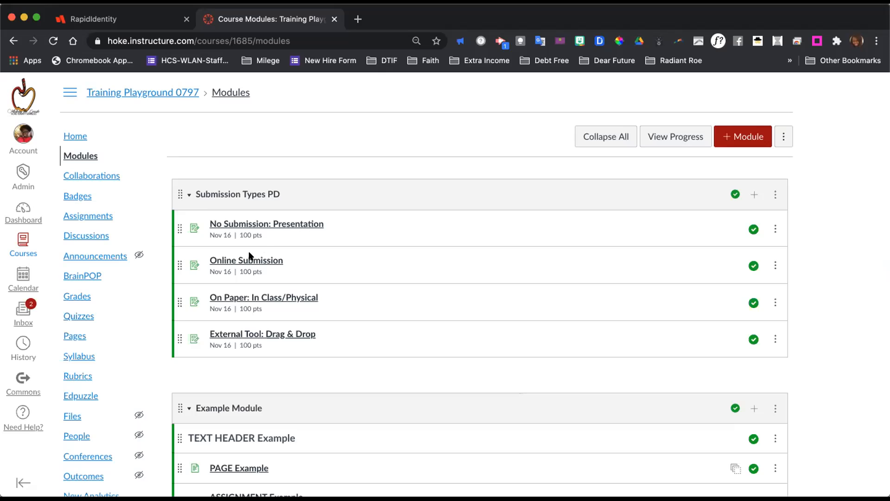
Open the "No Submission: Presentation" assignment in the Submission Types PD module.
scroll(279, 262, "down", 1)
scroll(278, 264, "up", 1)
left_click(282, 222)
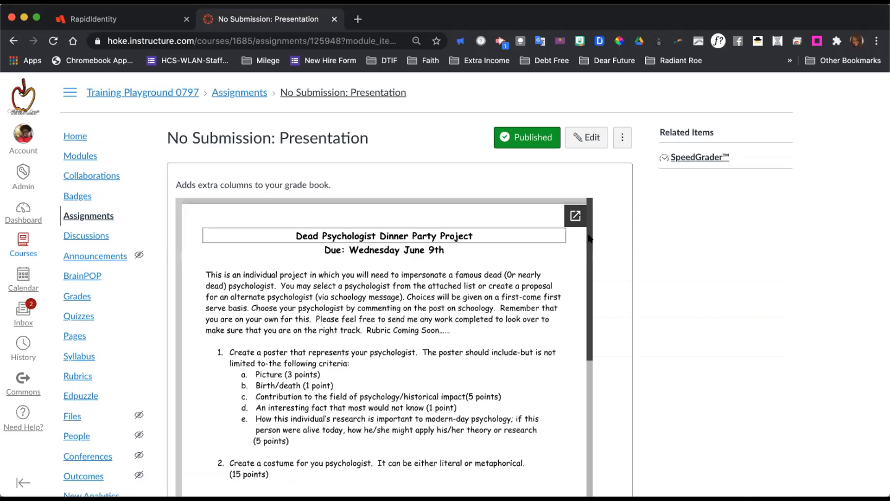
Examine the assignment's embedded project document and its points, submission and due date details.
scroll(626, 302, "down", 2)
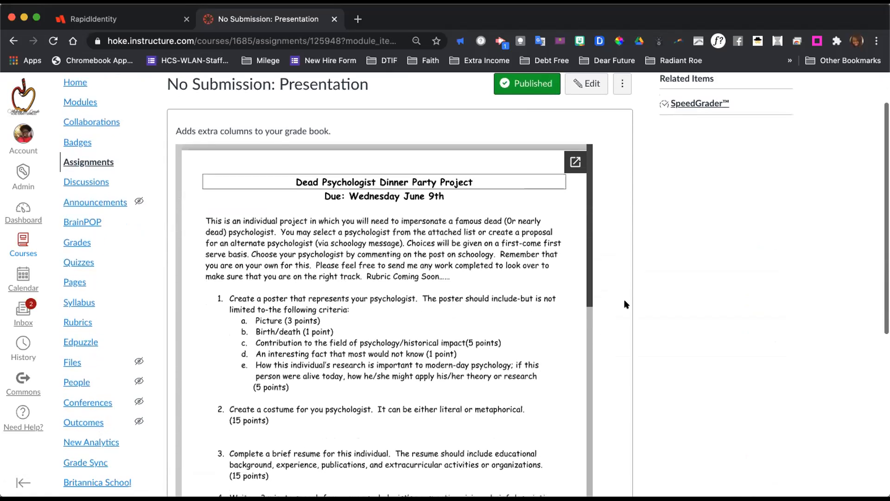
scroll(625, 304, "down", 2)
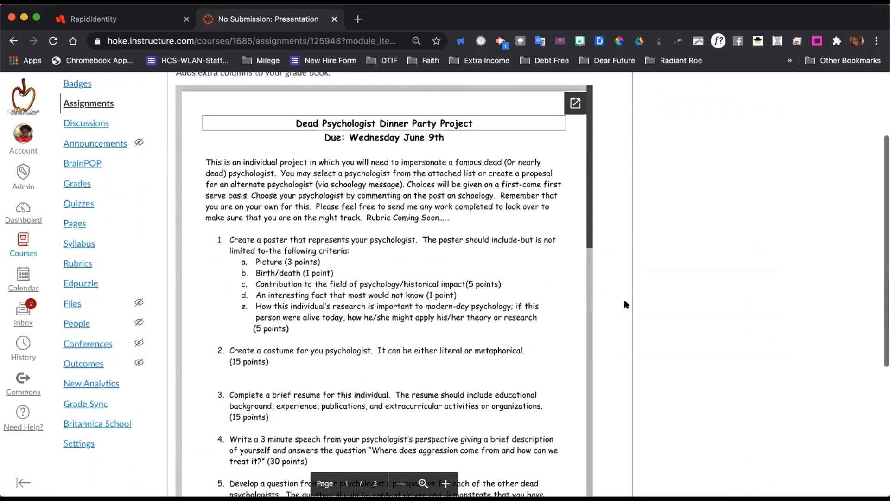
scroll(626, 304, "down", 5)
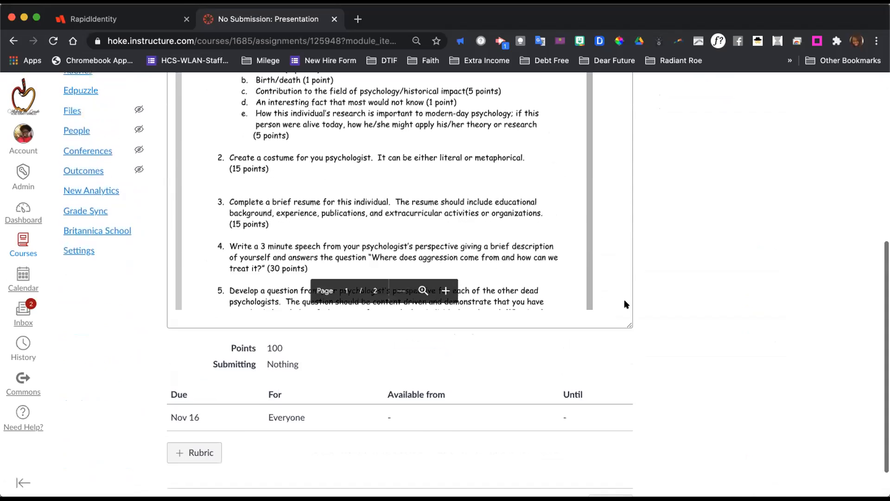
scroll(624, 304, "up", 10)
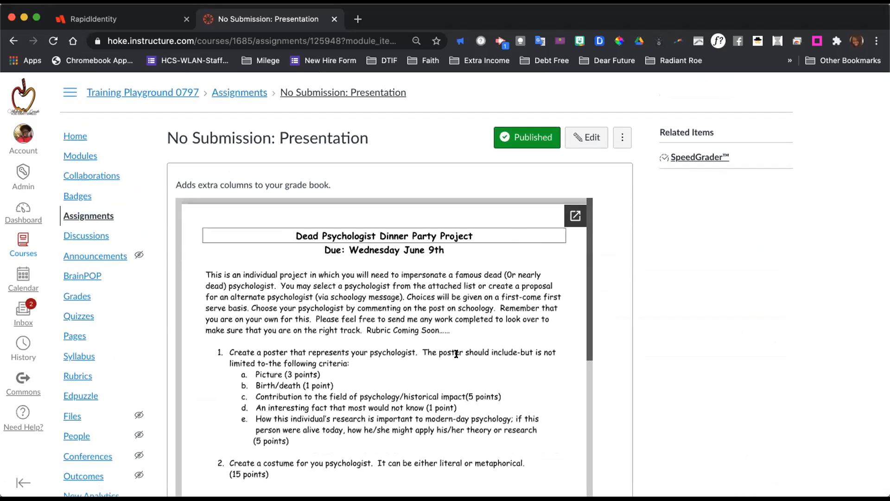
scroll(455, 353, "down", 1)
scroll(456, 353, "up", 1)
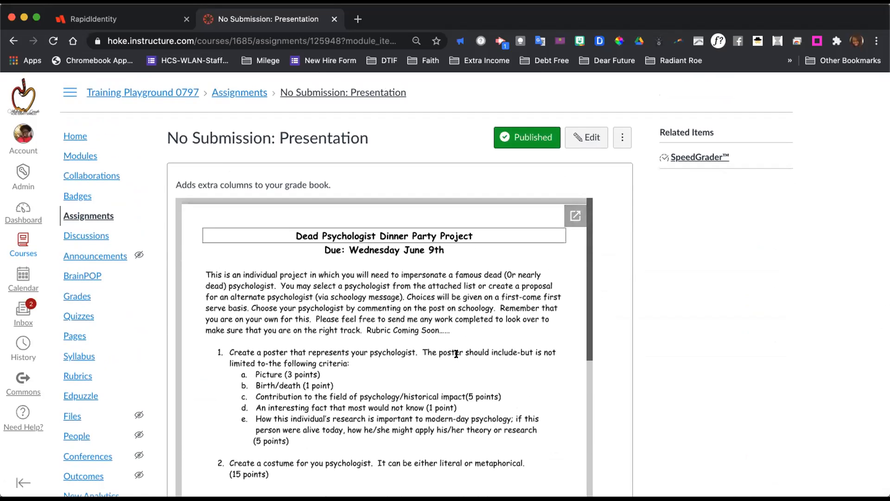
scroll(457, 353, "down", 5)
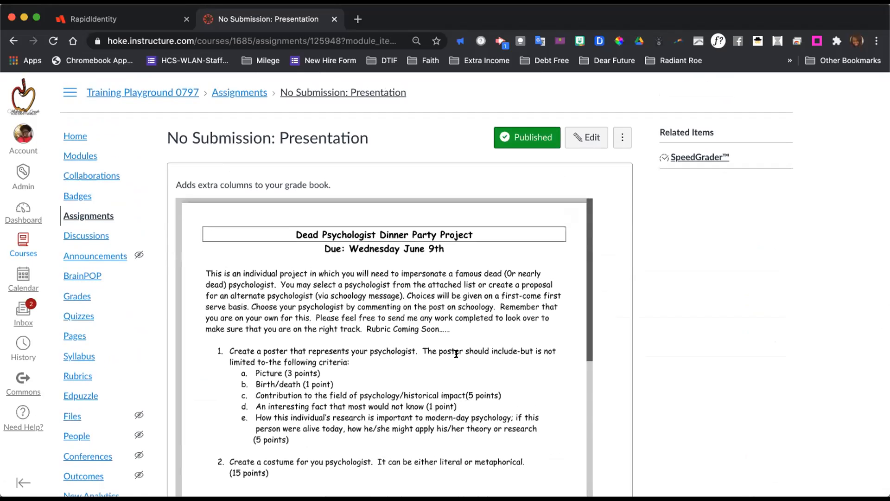
scroll(456, 354, "down", 15)
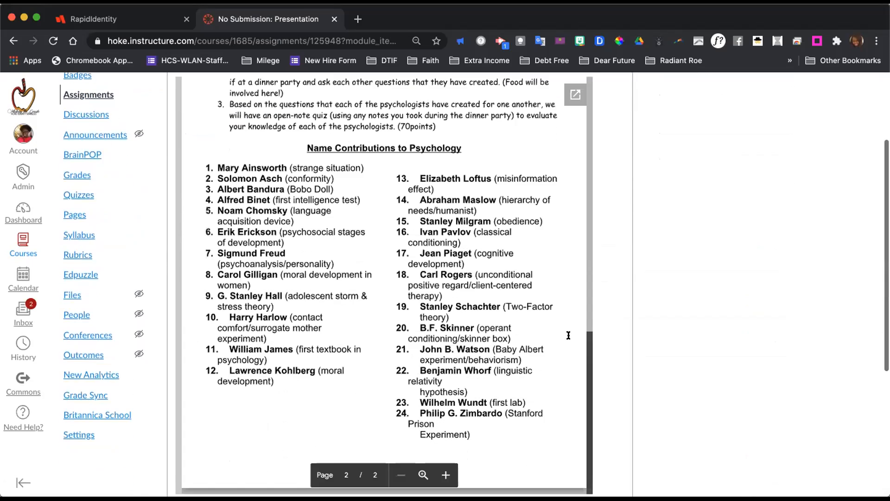
scroll(661, 277, "down", 5)
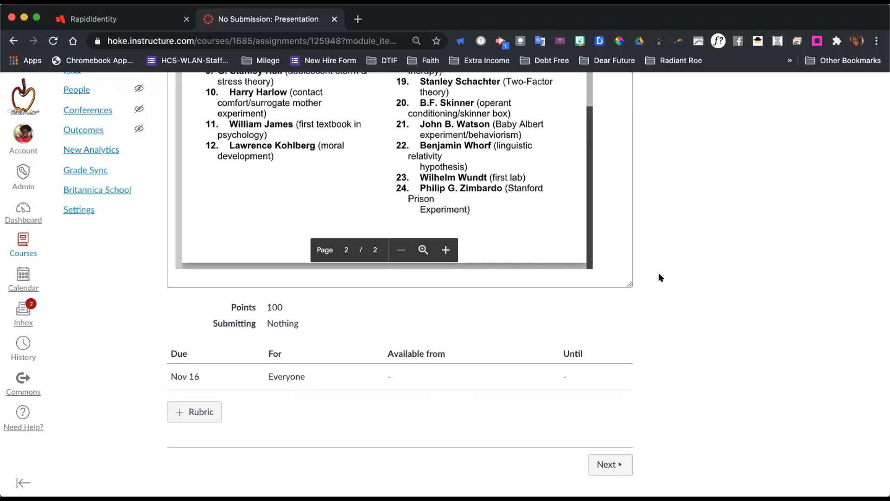
scroll(661, 277, "up", 10)
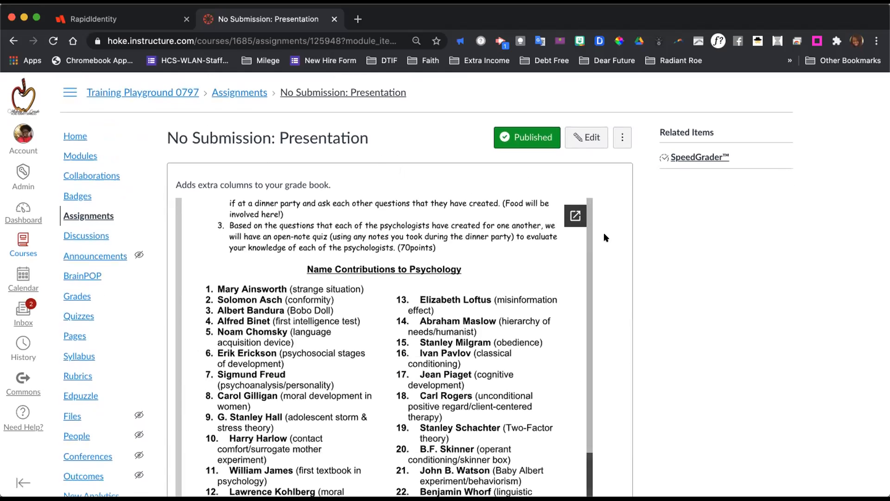
scroll(629, 279, "down", 8)
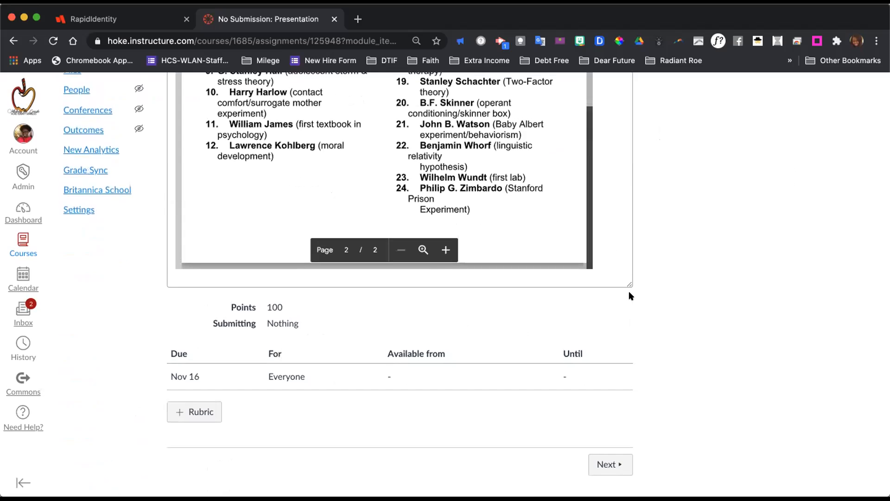
Open the assignment for editing and view the available Assignment Group choices.
scroll(628, 294, "up", 8)
left_click(584, 136)
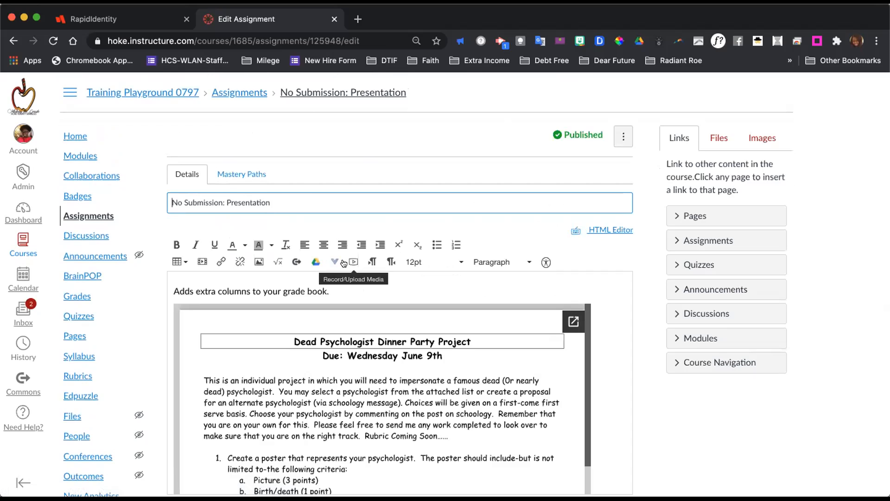
scroll(381, 215, "down", 2)
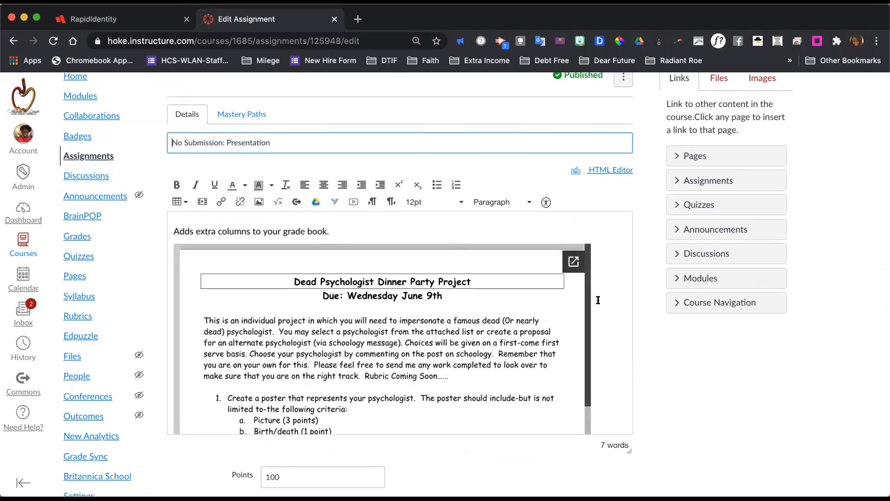
scroll(595, 305, "down", 5)
scroll(596, 305, "down", 2)
scroll(636, 325, "down", 6)
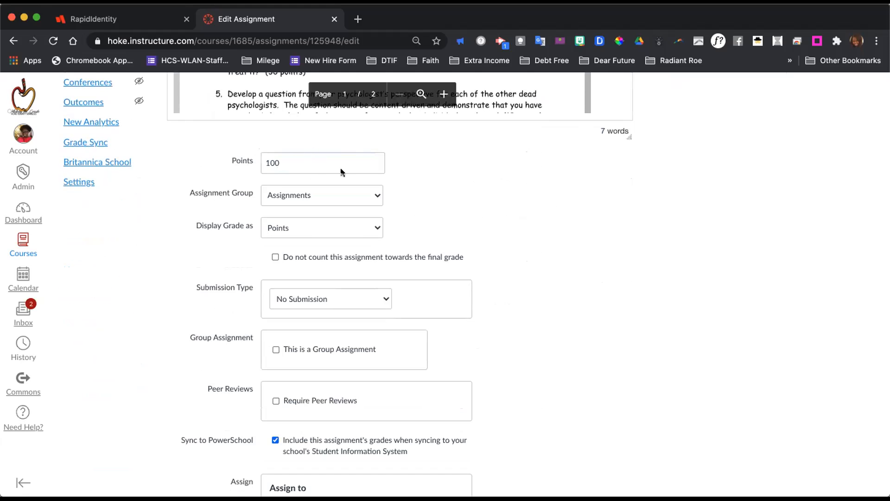
left_click(378, 197)
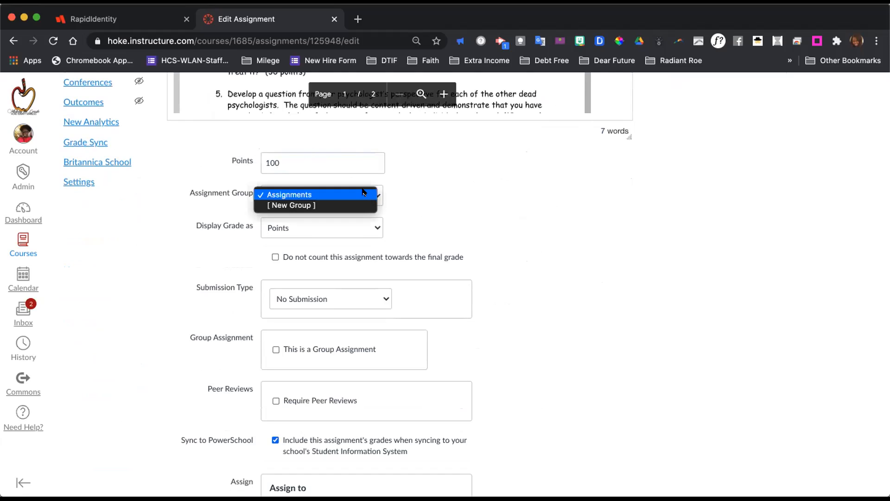
left_click(400, 198)
scroll(431, 218, "down", 1)
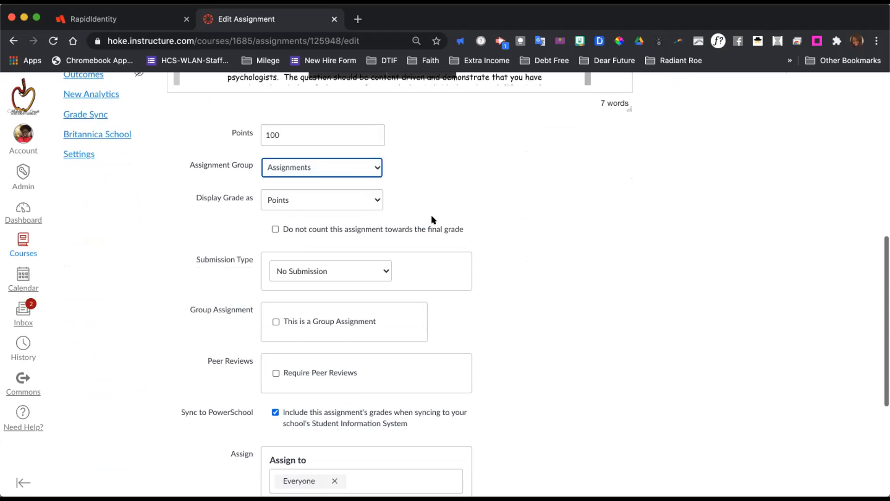
View the available options for how the assignment's grade is displayed.
left_click(369, 208)
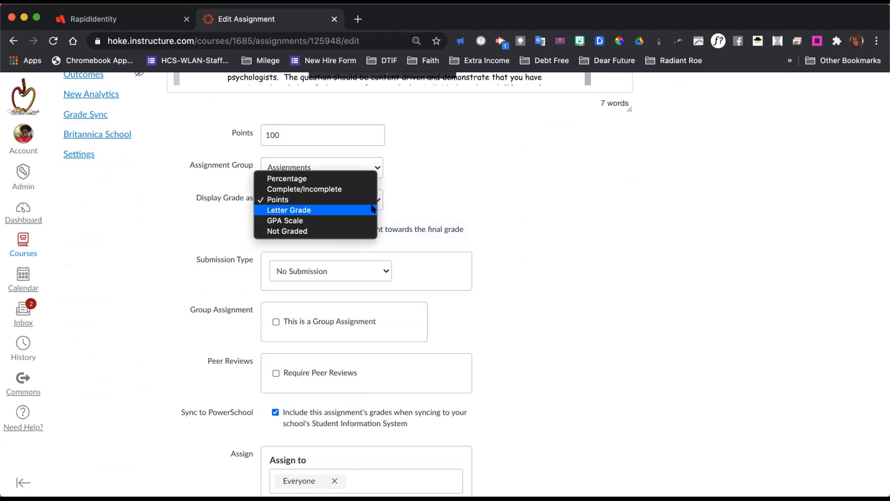
left_click(468, 199)
scroll(482, 309, "down", 3)
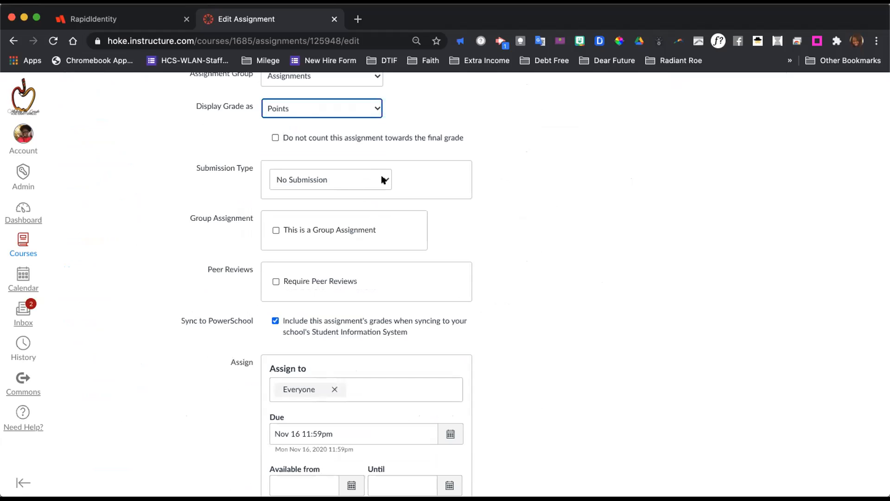
View the Submission Type options and the group, peer review, sync and assign settings.
left_click(383, 180)
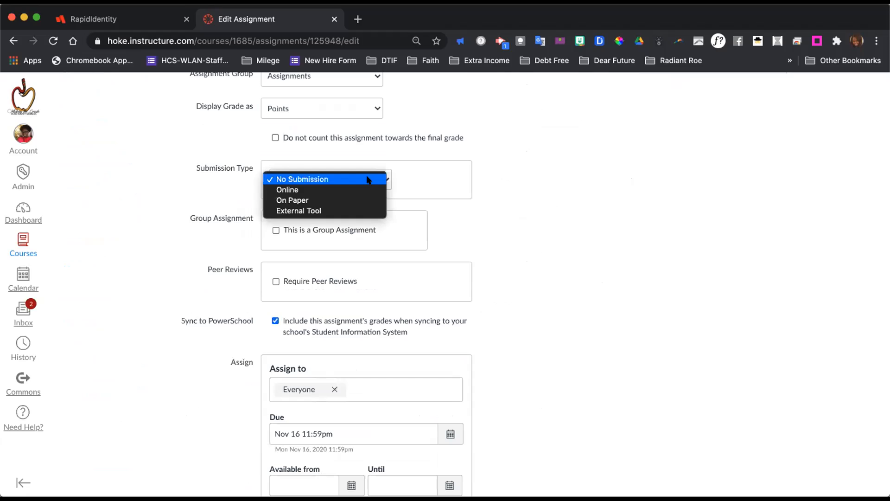
left_click(383, 180)
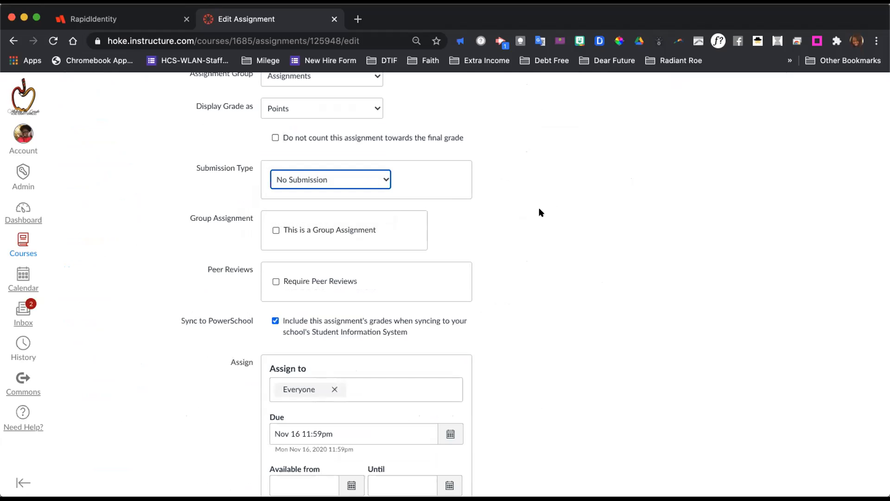
scroll(539, 208, "down", 3)
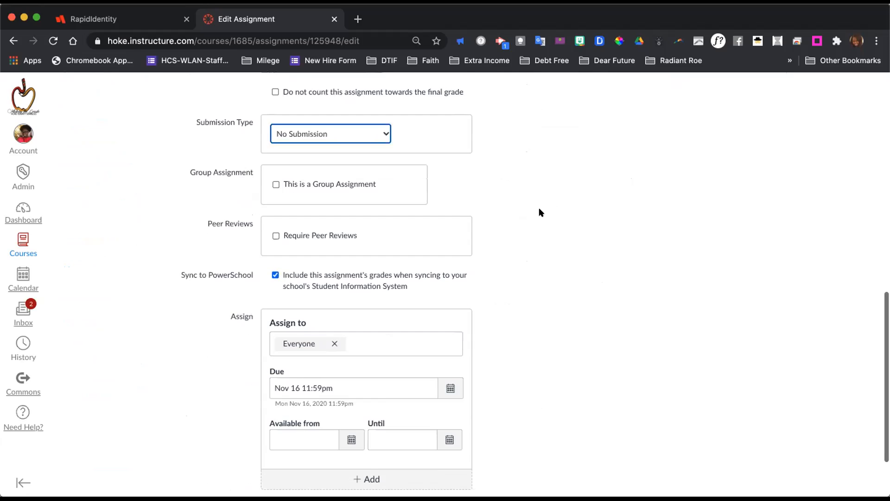
scroll(539, 212, "up", 2)
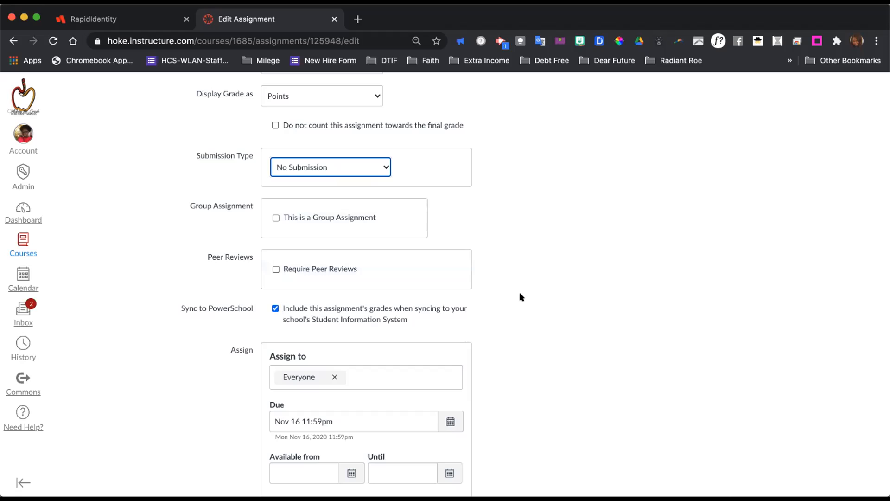
Set the assignment's grade display to Not Graded and review the remaining settings.
scroll(520, 297, "up", 5)
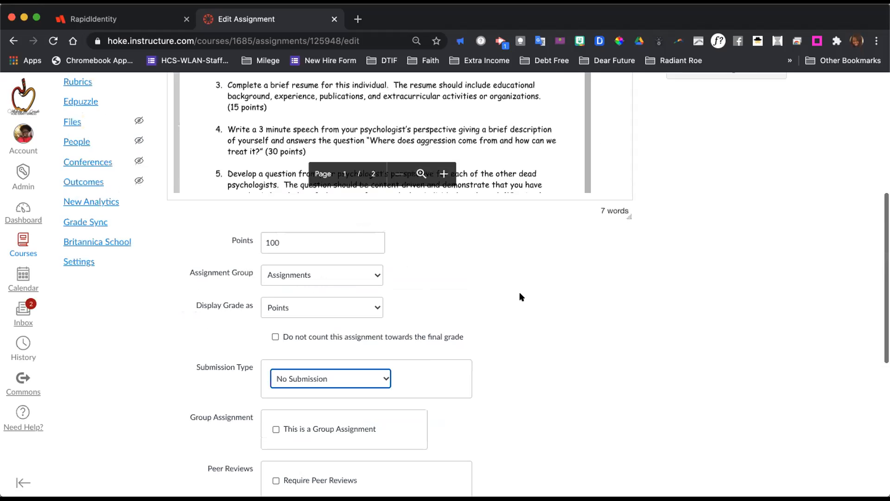
left_click(368, 290)
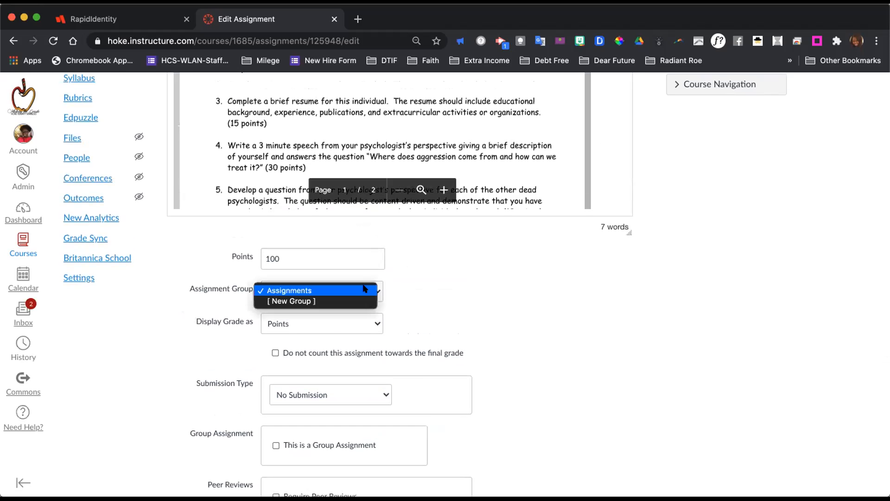
left_click(441, 273)
left_click(369, 327)
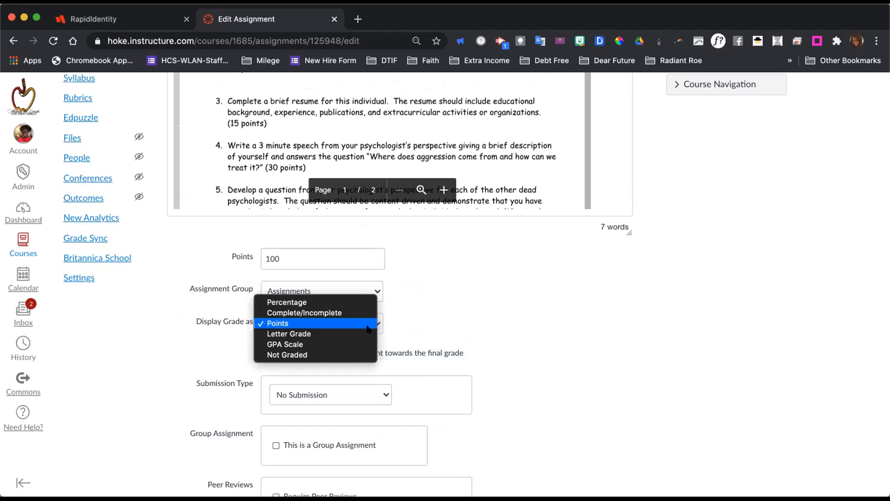
left_click(324, 354)
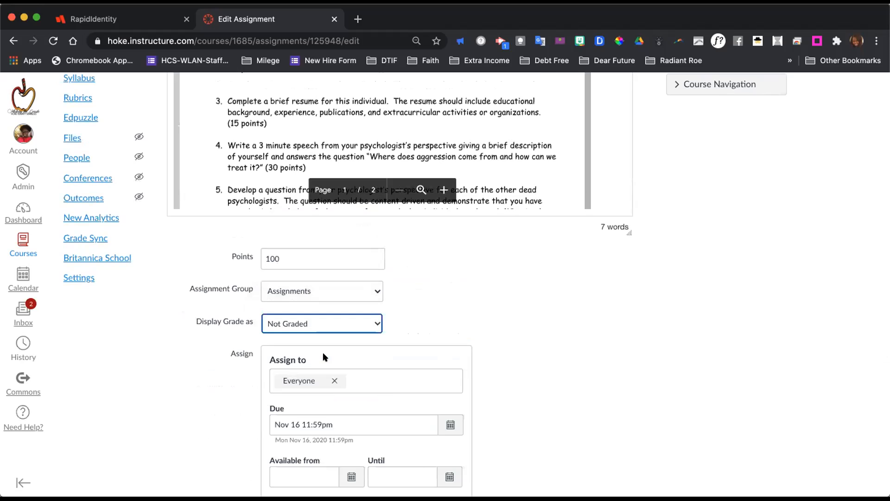
scroll(482, 375, "down", 4)
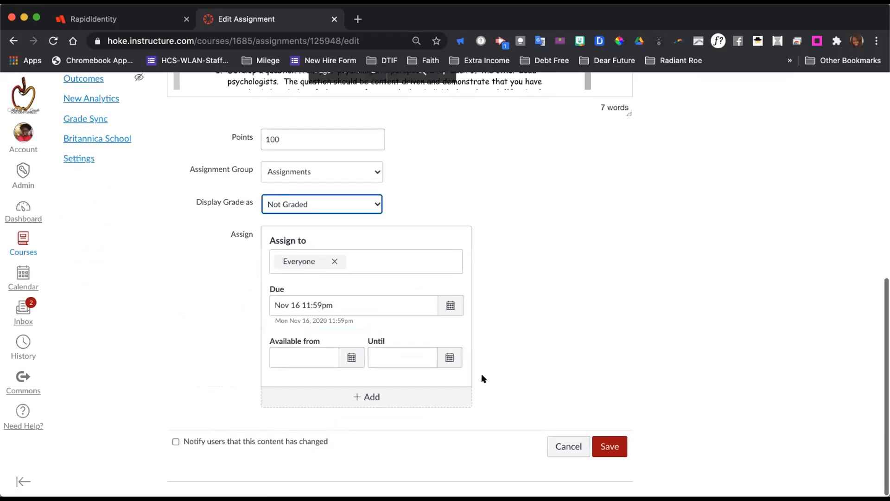
scroll(482, 374, "up", 3)
scroll(481, 374, "up", 1)
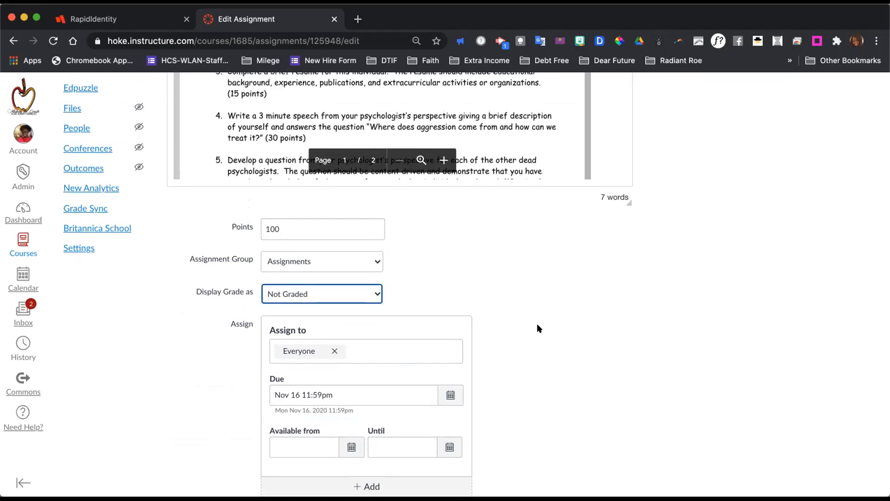
Set the assignment's grade display back to Points.
left_click(374, 293)
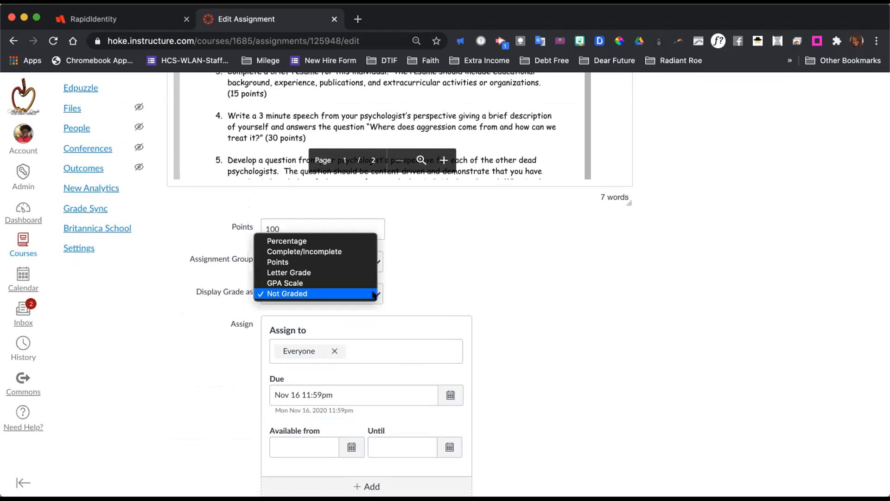
left_click(336, 262)
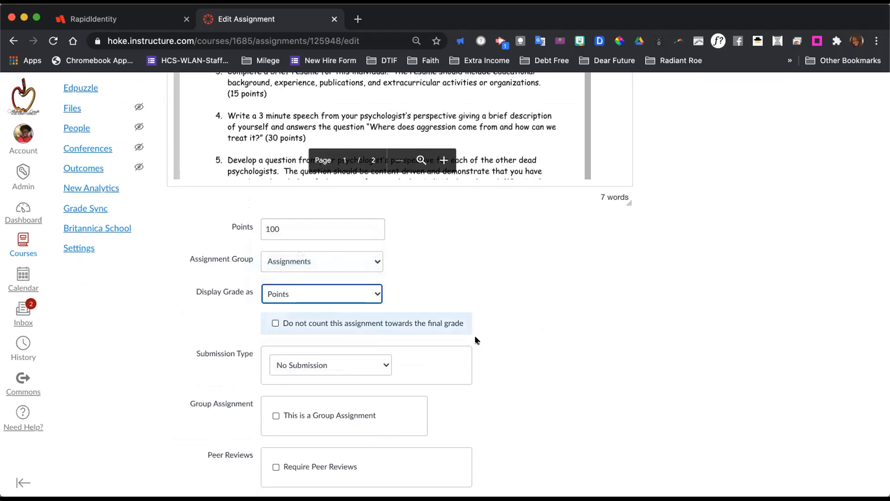
Check the Submission Type choices again, then return to the assignment's title and description.
scroll(477, 340, "down", 3)
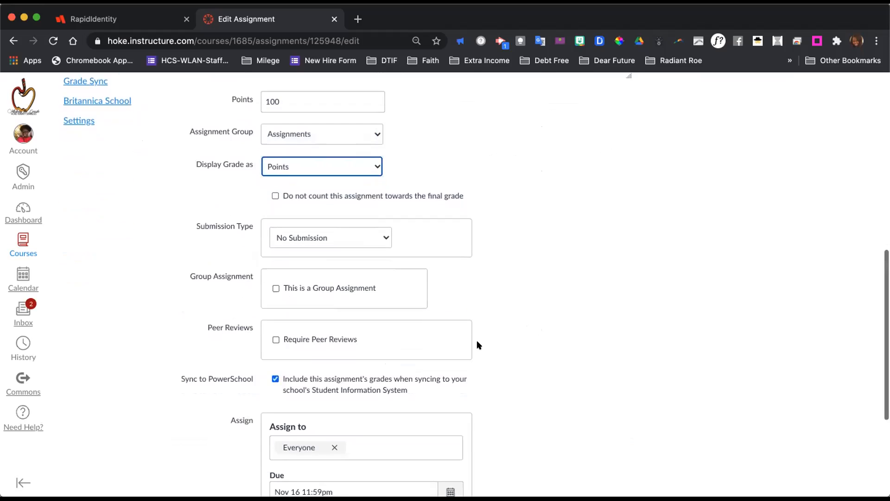
left_click(382, 236)
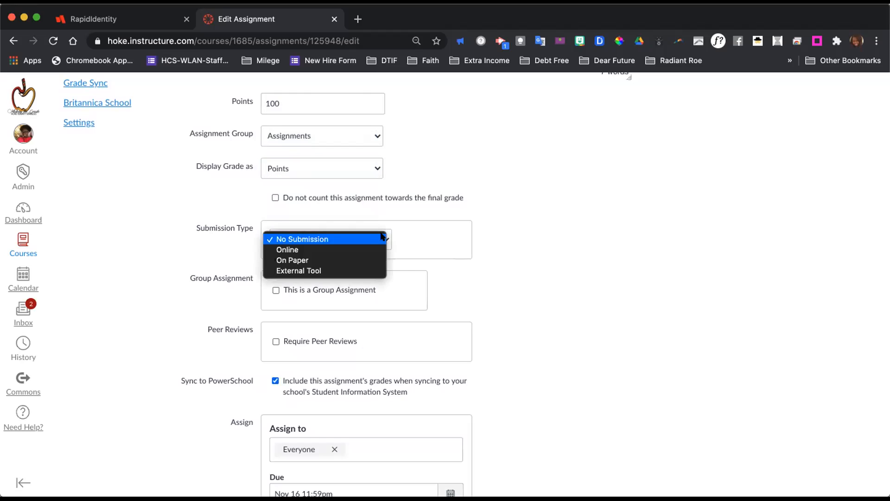
left_click(380, 238)
scroll(597, 251, "up", 1)
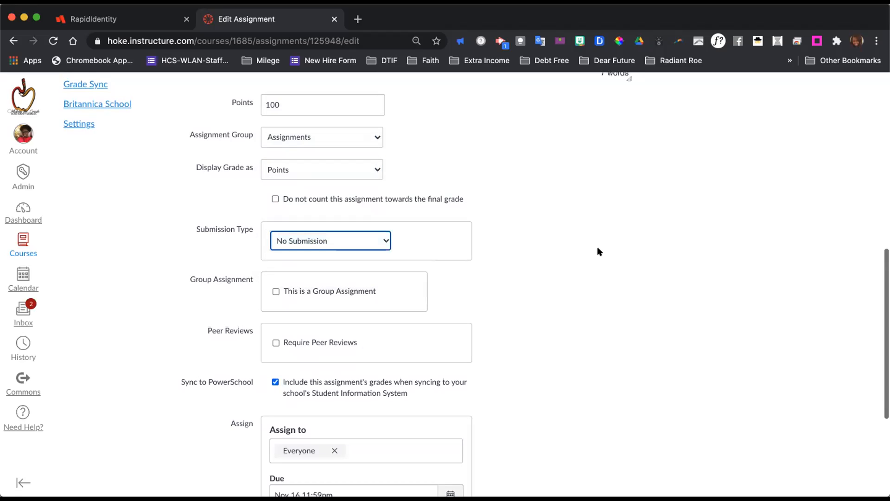
scroll(594, 237, "up", 10)
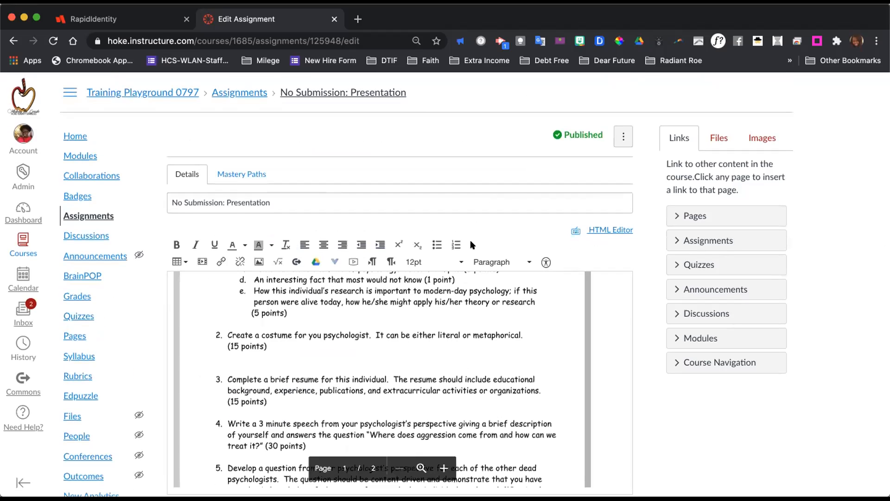
scroll(471, 291, "up", 5)
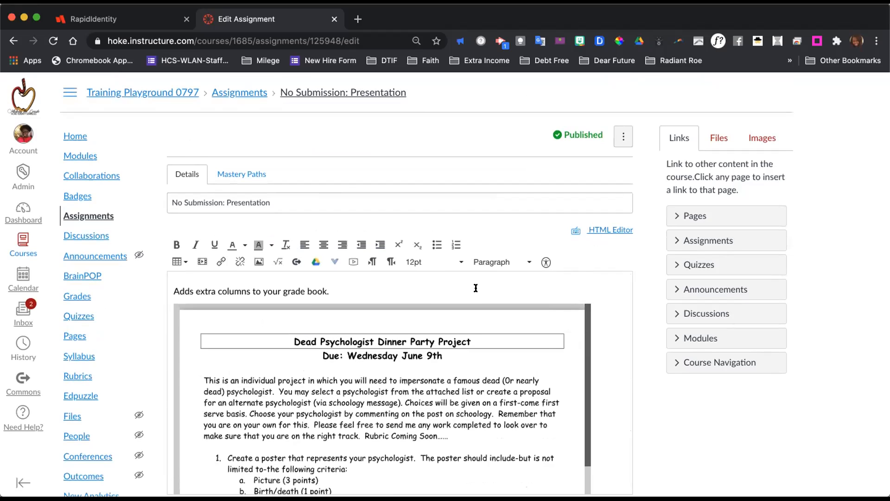
Review the assignment's embedded project description and its points, grading, submission, peer review, sync and due date settings.
scroll(615, 354, "down", 2)
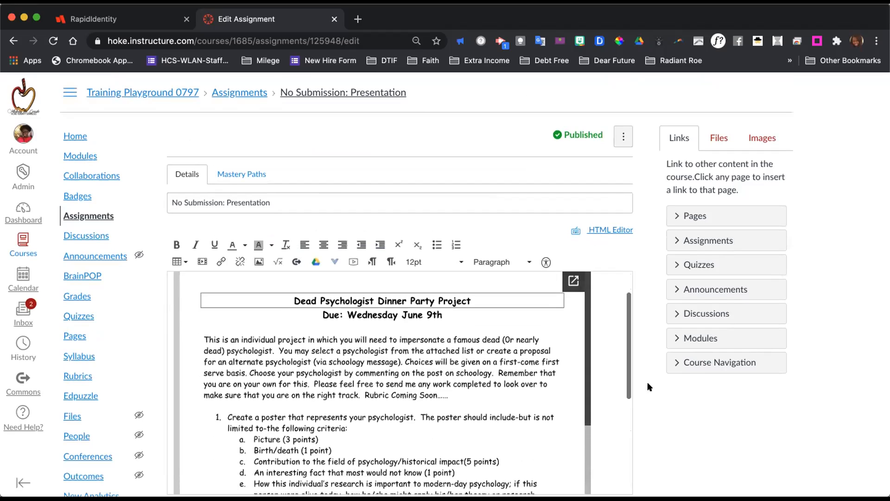
scroll(655, 404, "down", 5)
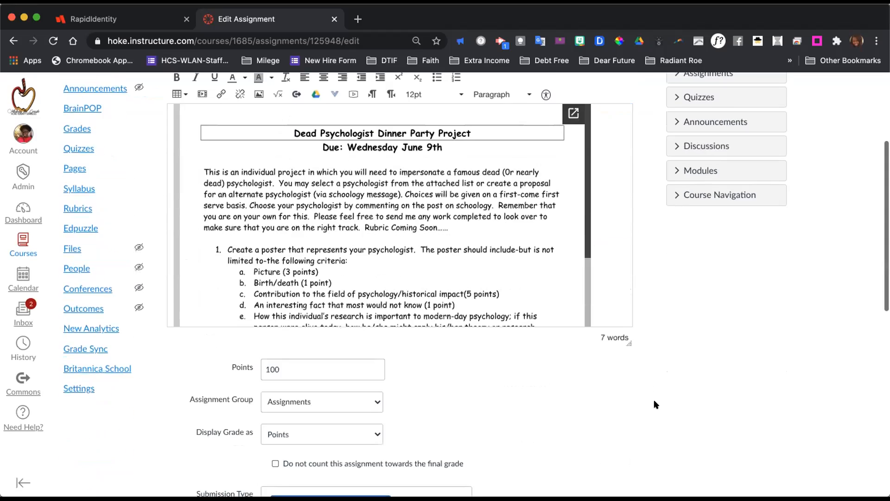
scroll(656, 404, "down", 1)
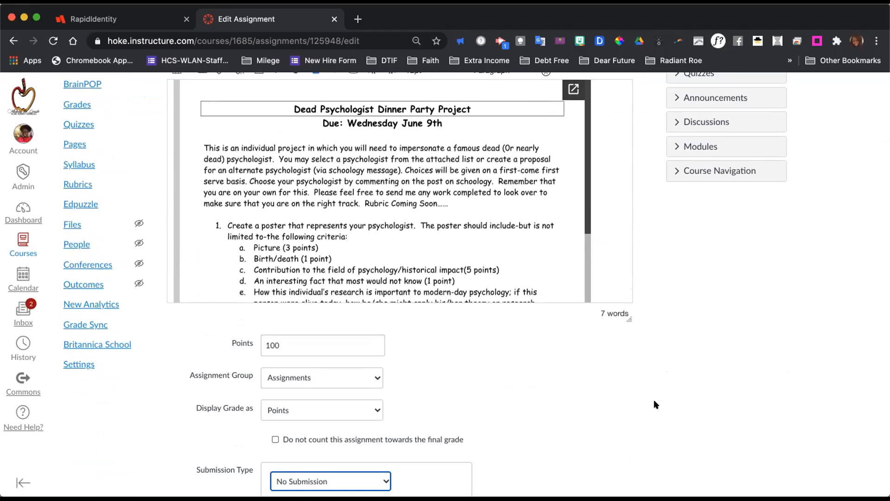
scroll(636, 393, "down", 8)
scroll(635, 392, "up", 1)
scroll(635, 392, "down", 1)
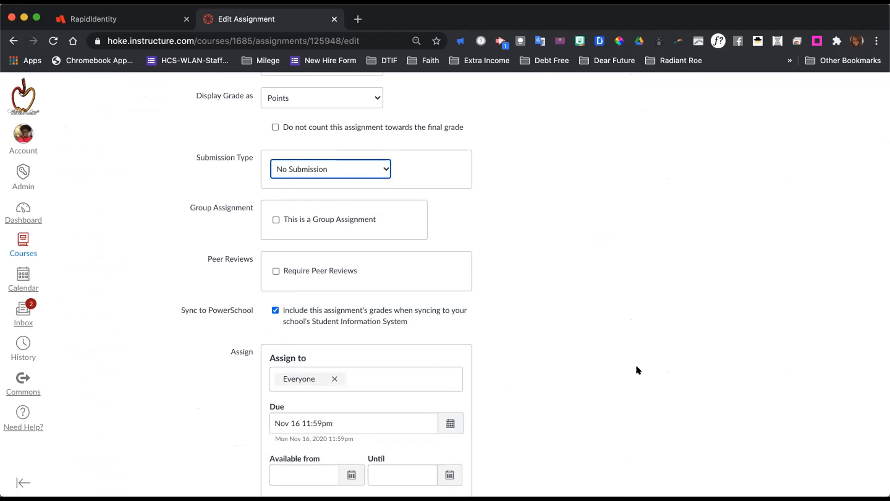
scroll(639, 283, "up", 10)
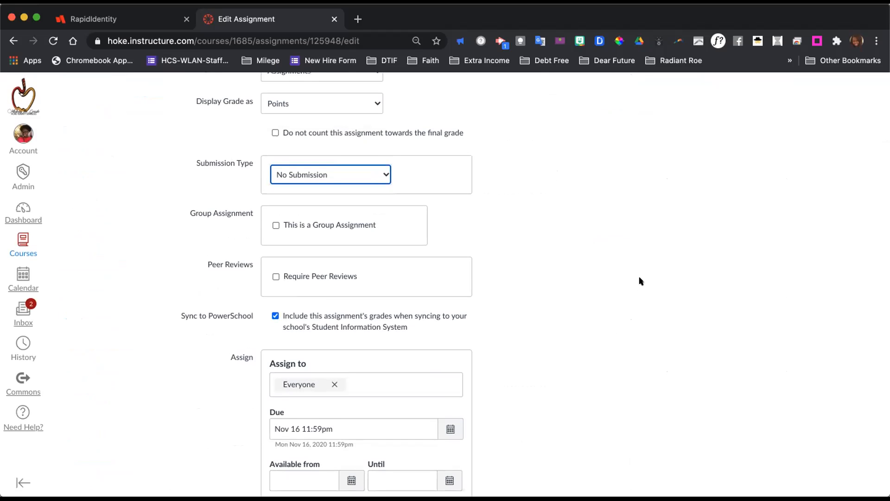
scroll(609, 327, "down", 4)
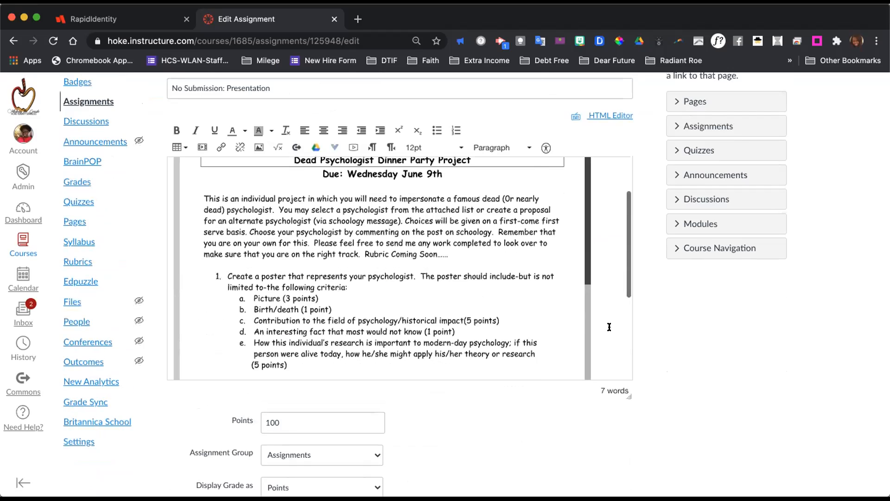
scroll(688, 355, "down", 10)
scroll(686, 355, "up", 1)
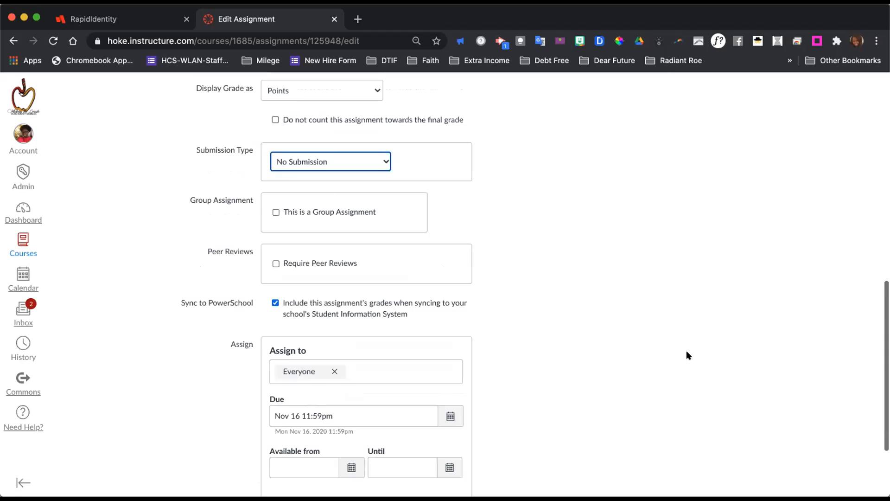
Check the Submission Type choices, keep No Submission, and save the assignment.
left_click(324, 162)
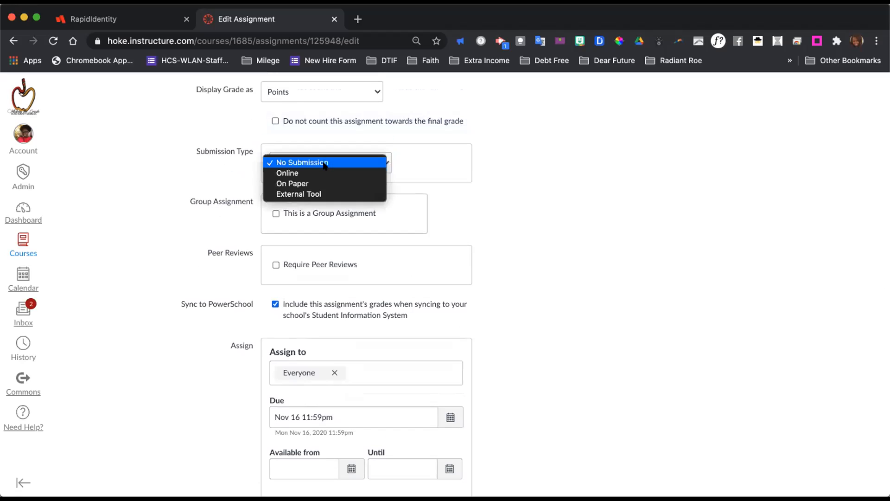
left_click(596, 213)
scroll(596, 214, "up", 1)
scroll(597, 213, "up", 2)
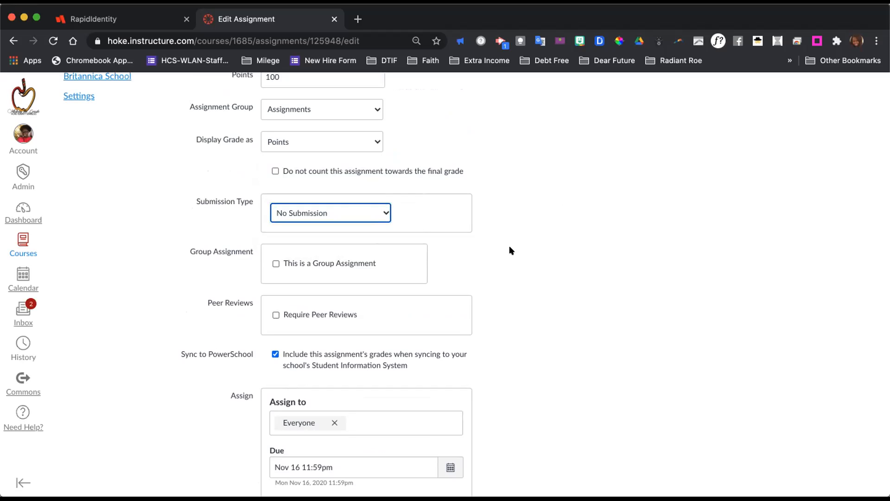
scroll(529, 259, "up", 15)
scroll(527, 259, "down", 15)
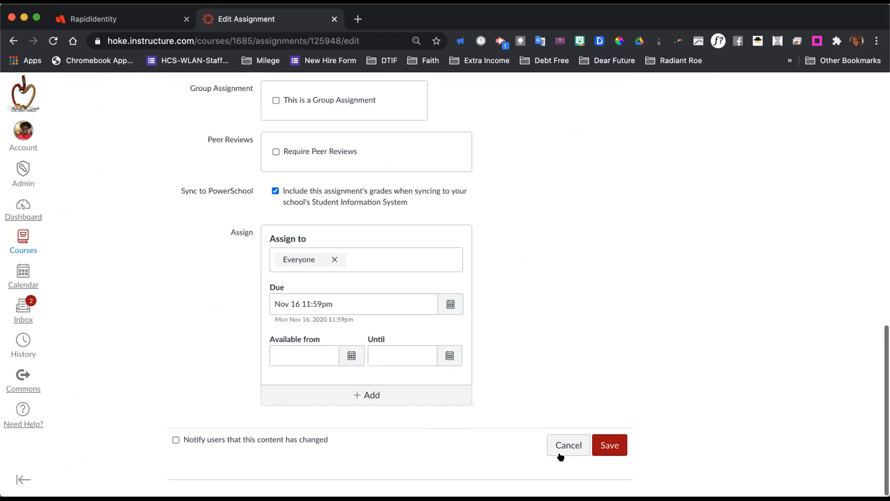
left_click(605, 449)
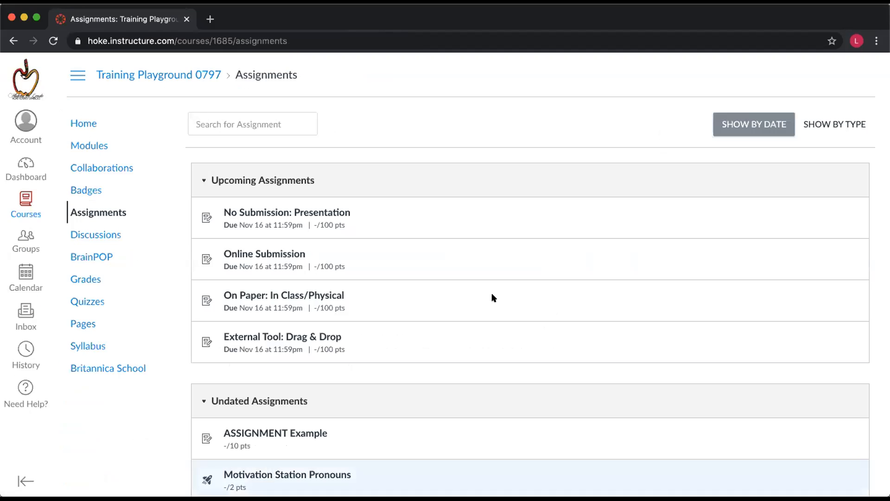
Open the No Submission: Presentation assignment in the student's view, read through its project document, and put the student window away.
left_click(247, 211)
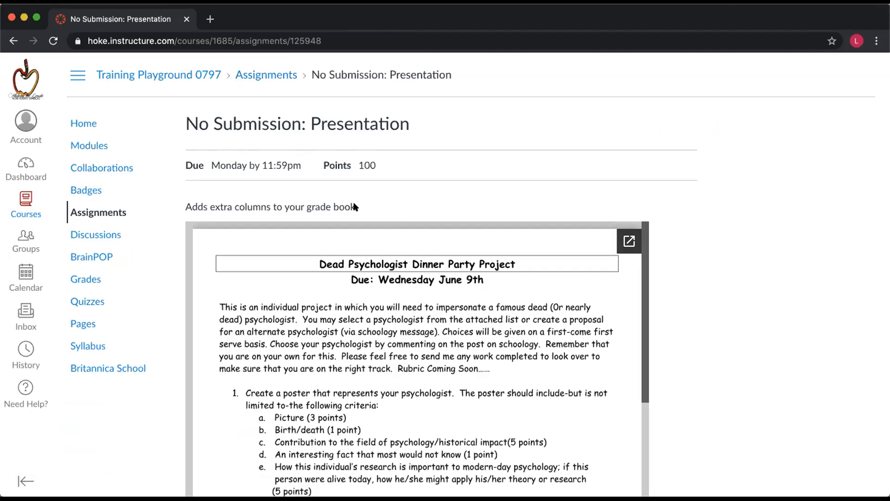
scroll(663, 313, "down", 5)
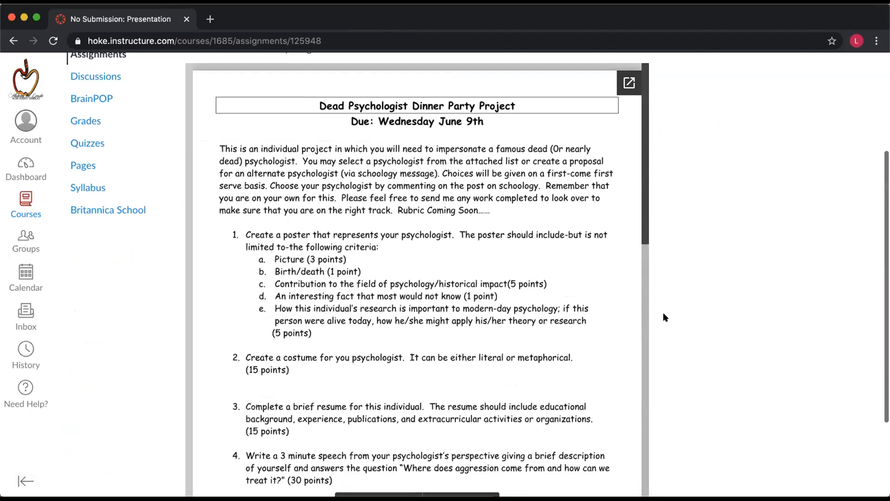
scroll(563, 302, "down", 15)
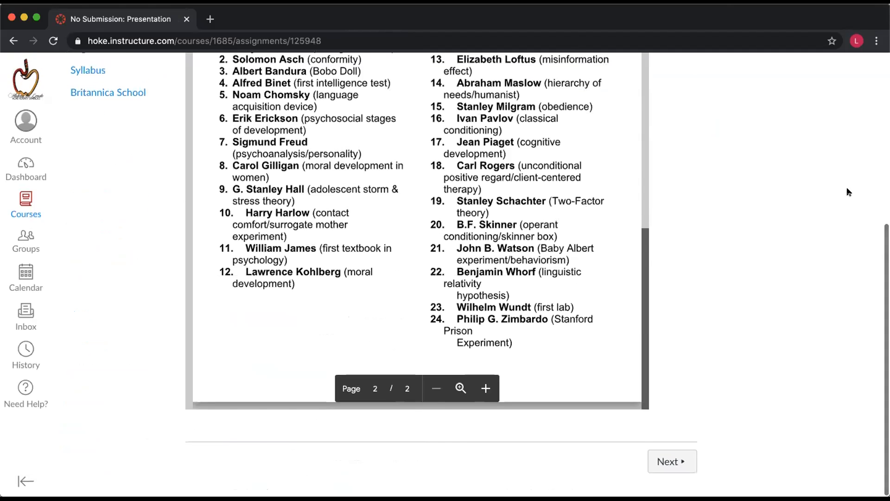
scroll(734, 276, "up", 10)
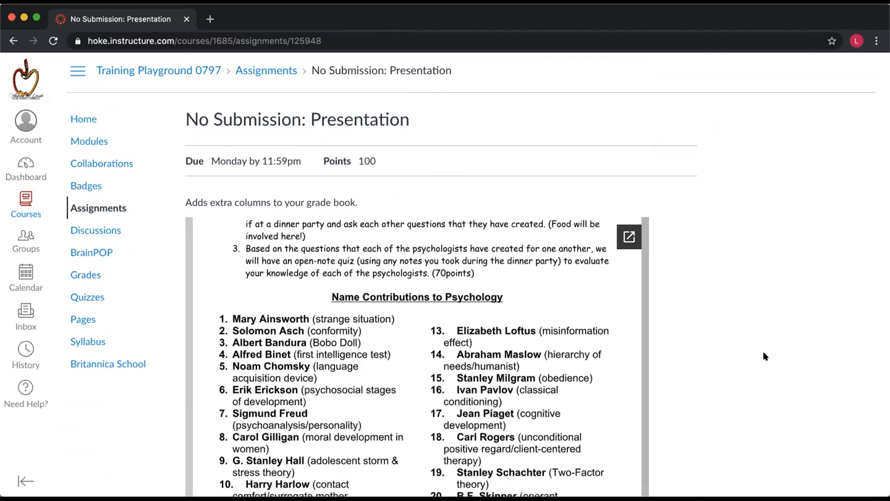
scroll(763, 352, "down", 6)
scroll(533, 172, "up", 10)
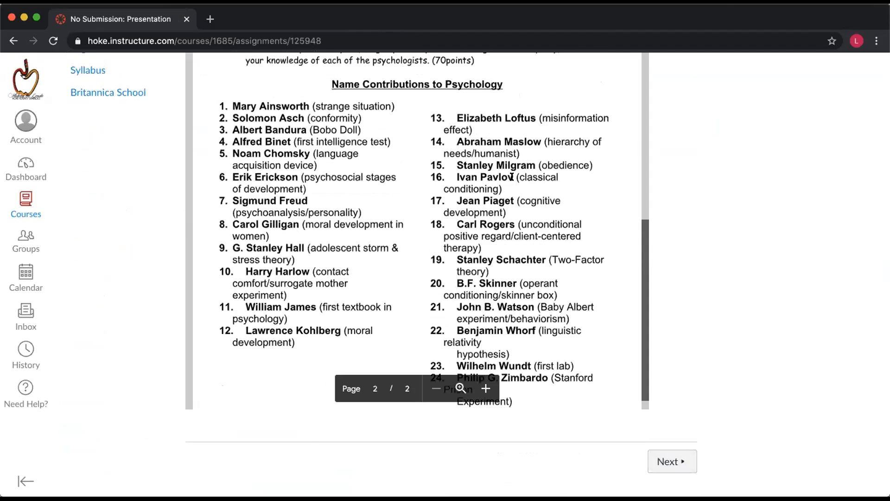
scroll(512, 178, "up", 10)
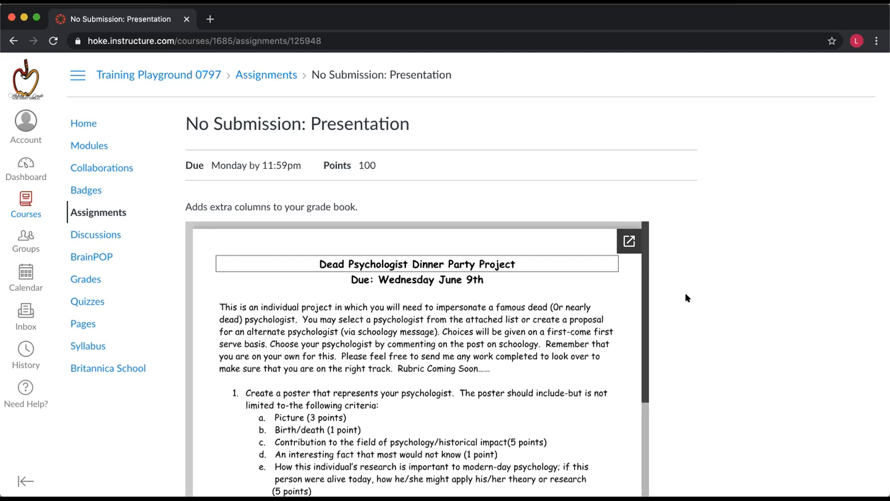
scroll(694, 292, "down", 5)
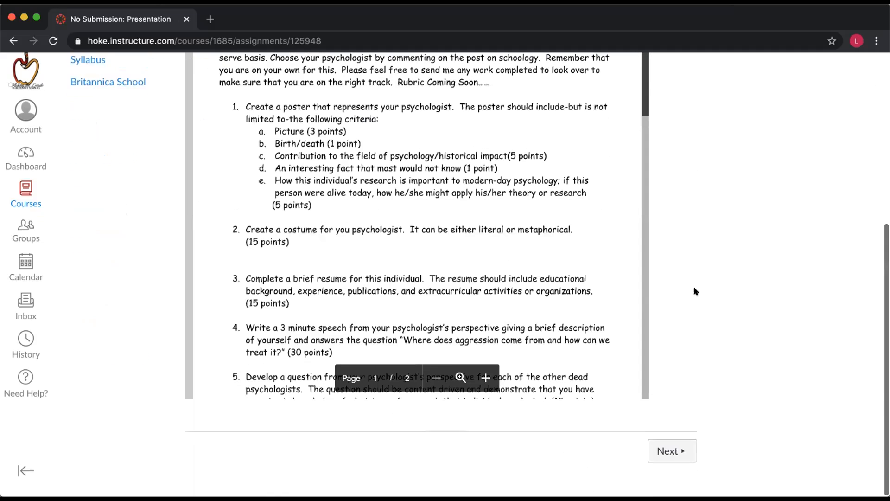
scroll(705, 306, "up", 5)
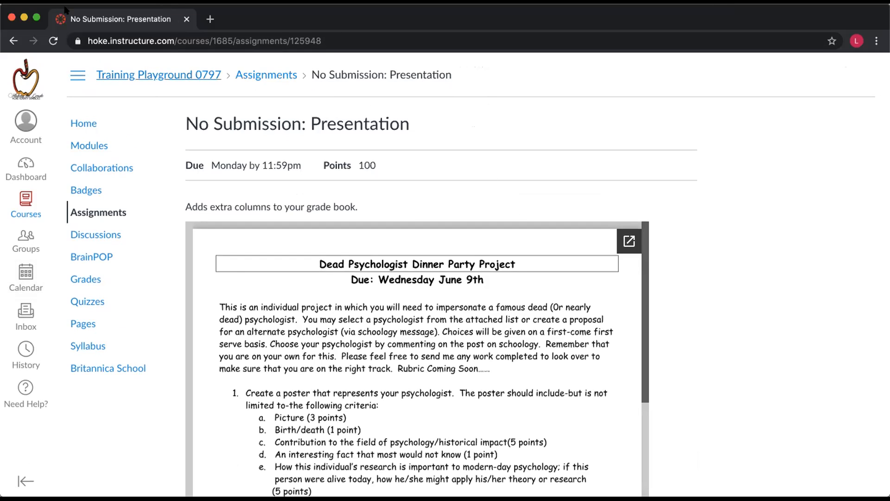
left_click(22, 16)
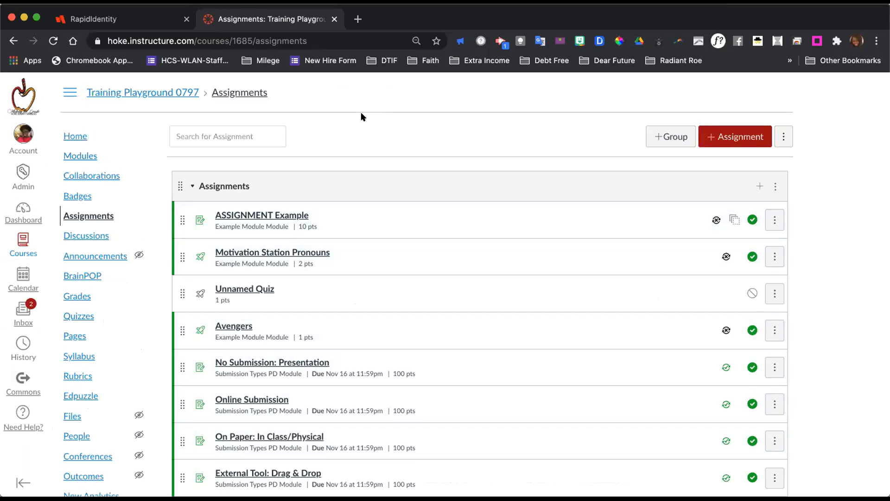
In the teacher's view, open the Online Submission assignment from the course's Submission Types PD module.
scroll(349, 309, "down", 2)
scroll(349, 308, "up", 2)
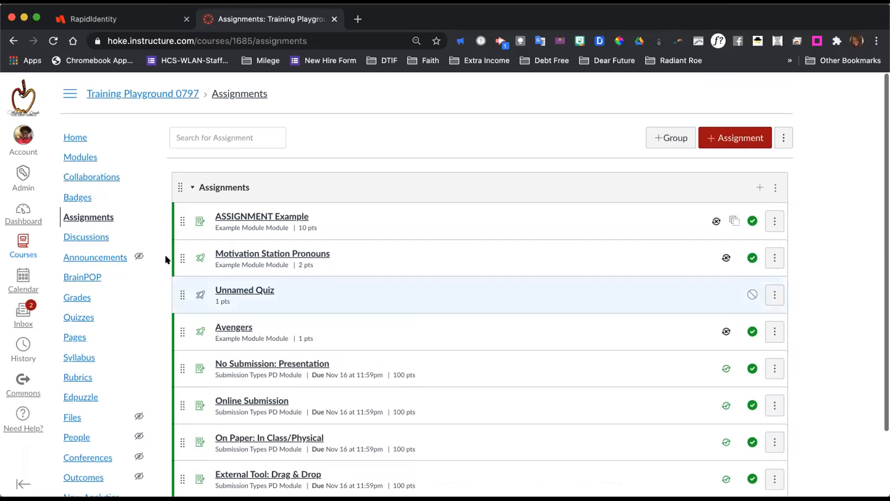
left_click(59, 158)
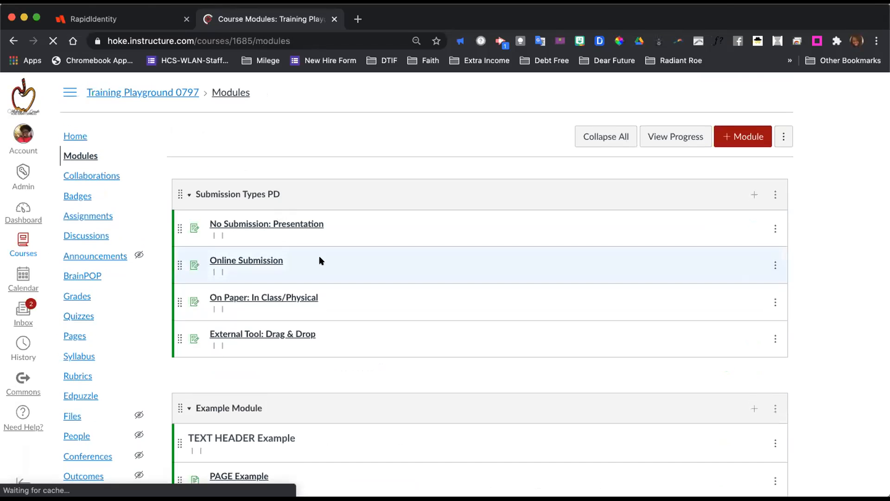
left_click(240, 258)
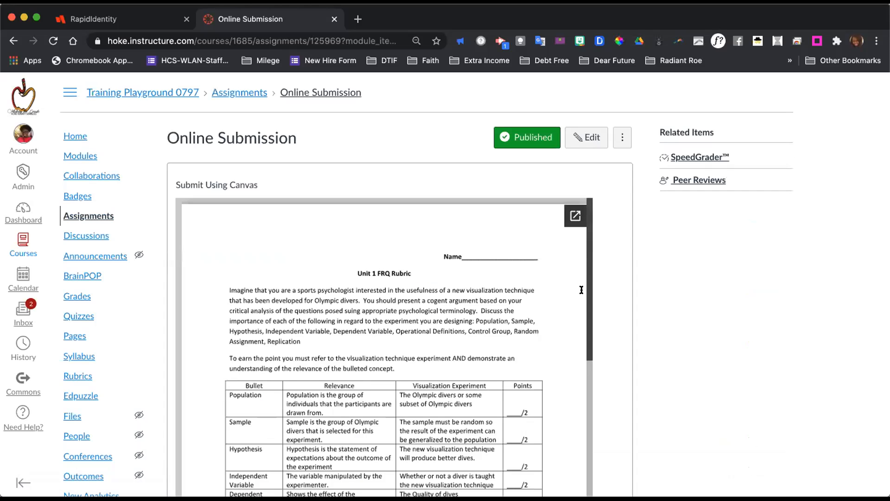
Read through the Online Submission assignment's embedded rubric document and its points, submission and due date details.
scroll(605, 301, "down", 3)
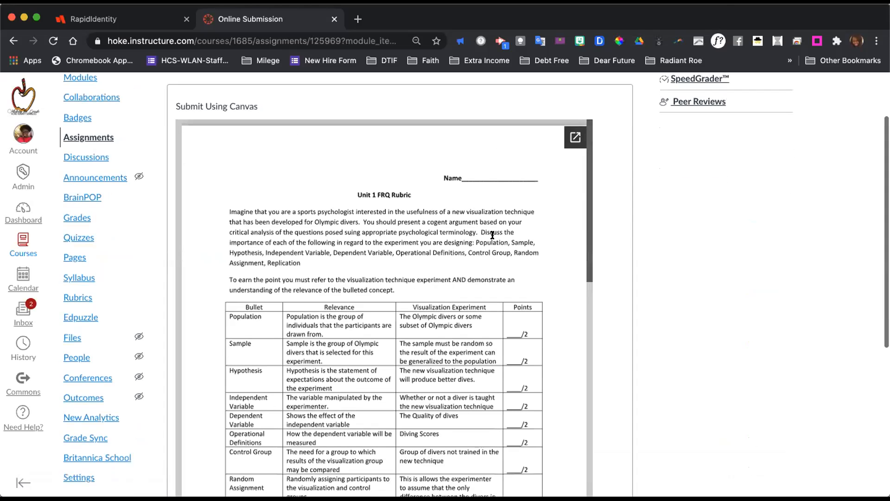
scroll(581, 297, "down", 10)
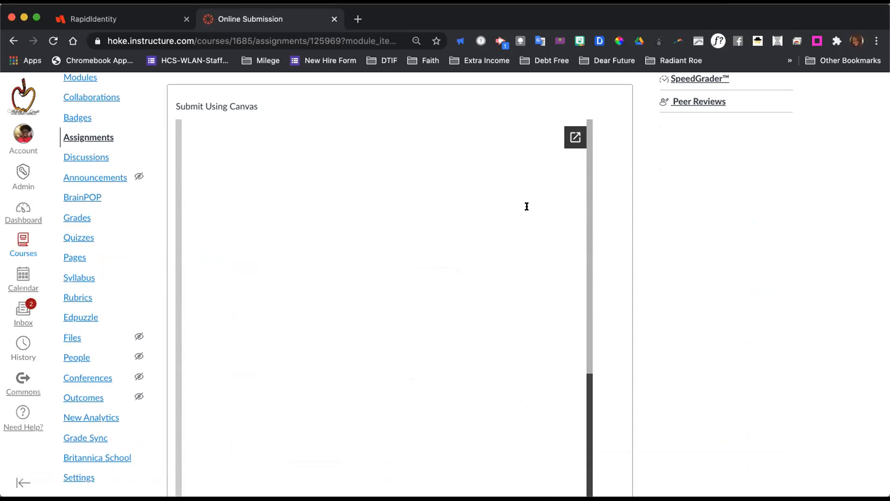
scroll(527, 206, "up", 10)
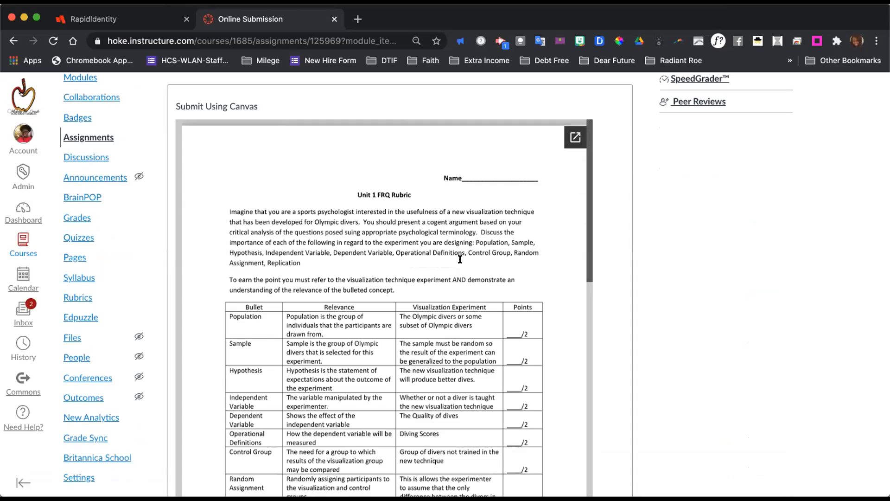
scroll(438, 341, "down", 3)
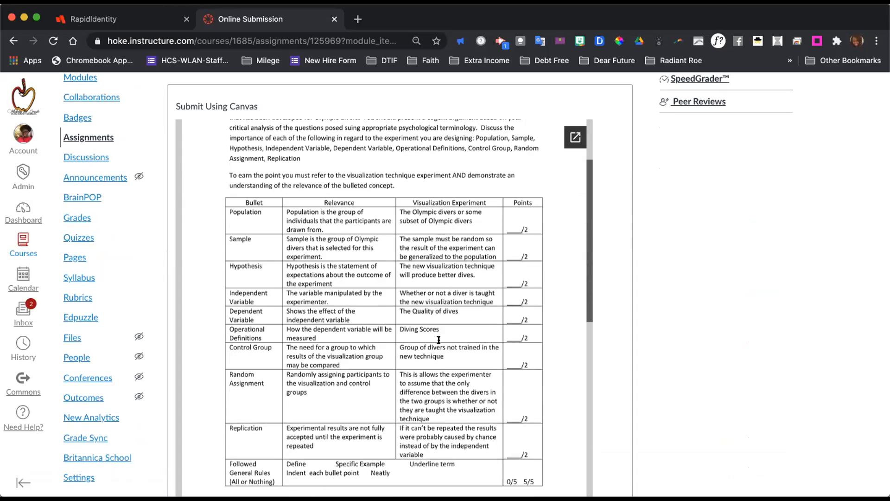
scroll(437, 340, "down", 10)
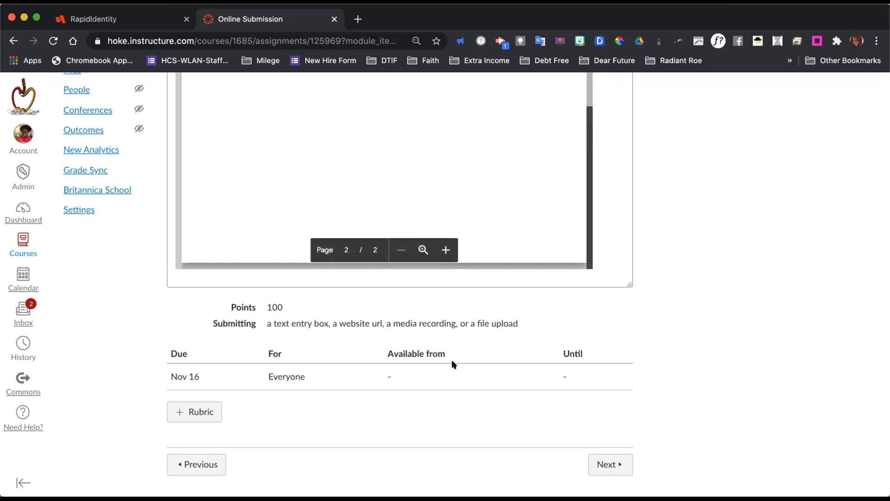
scroll(519, 344, "up", 10)
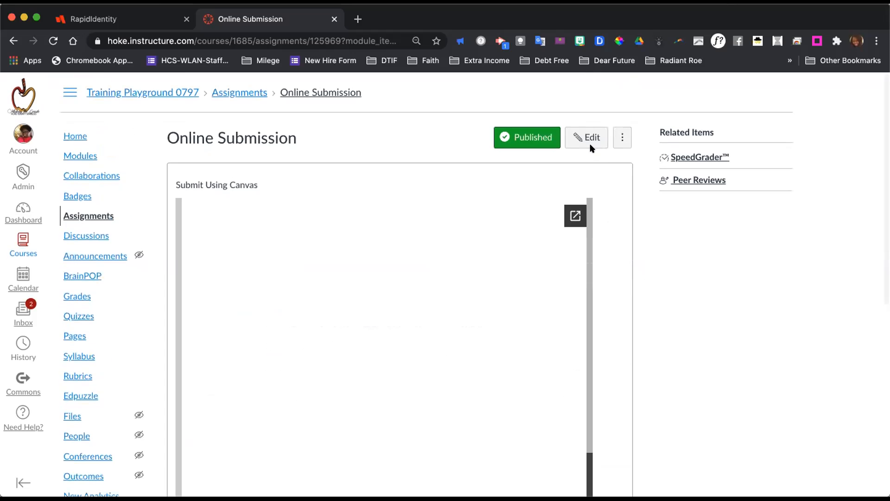
Open the Online Submission assignment for editing and view the extra external tools available for its description.
left_click(584, 139)
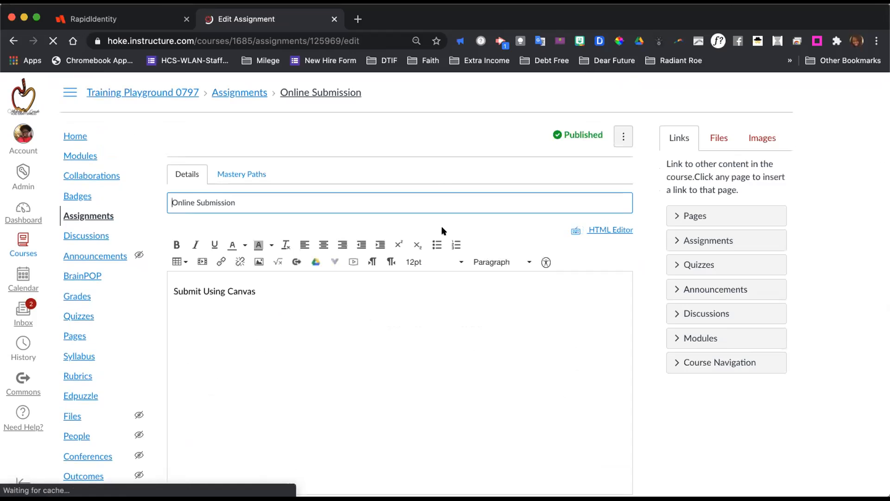
scroll(639, 338, "down", 2)
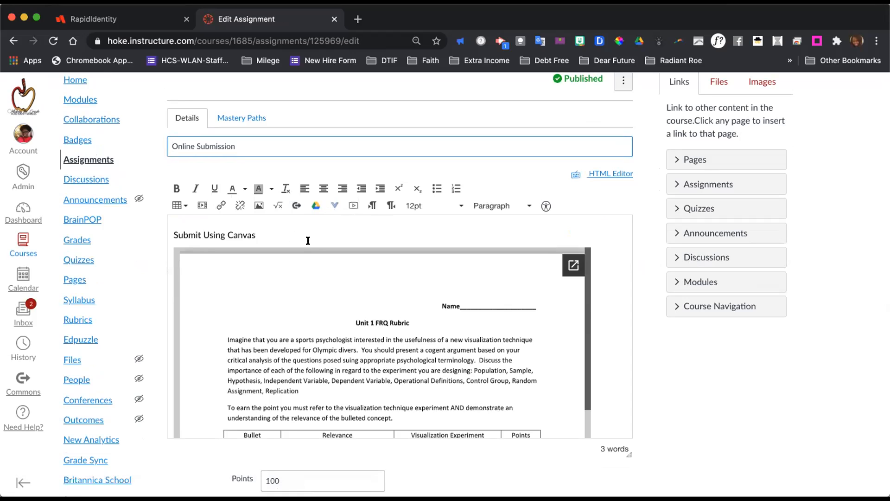
left_click(330, 207)
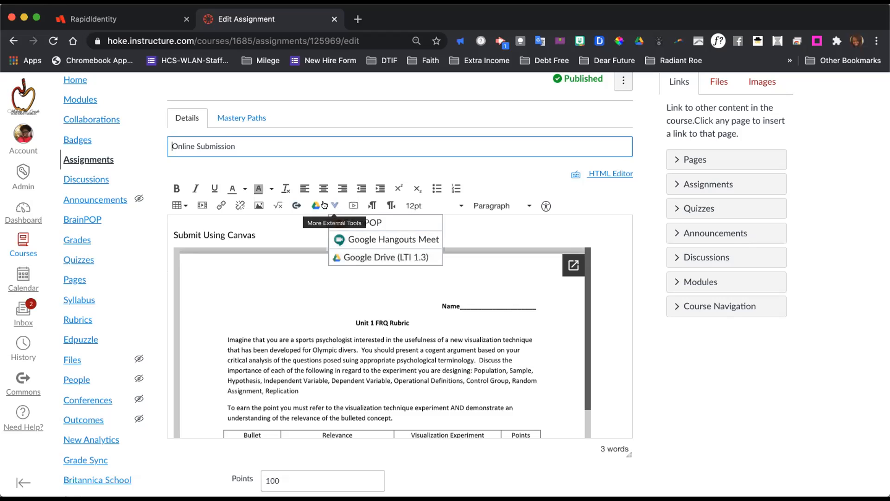
left_click(608, 270)
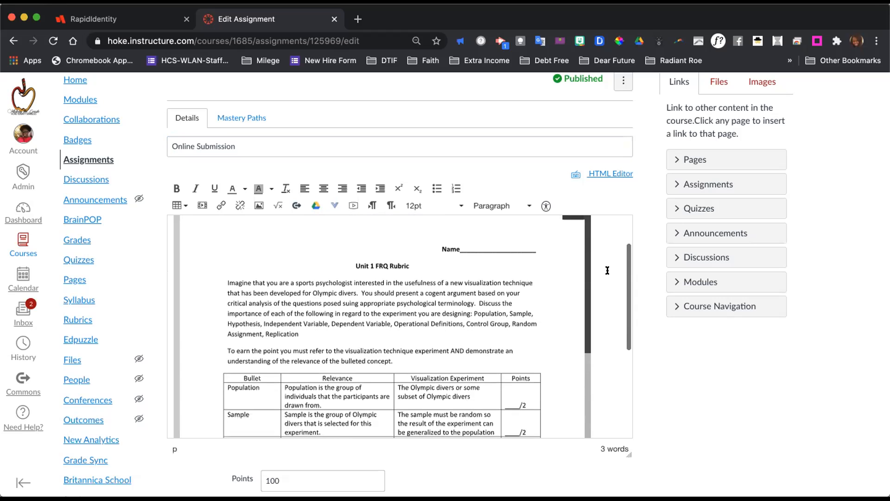
Review the Online Submission assignment's points, submission type choices, online entry options, allowed attempts, group and peer review settings.
scroll(607, 271, "down", 8)
scroll(527, 235, "down", 5)
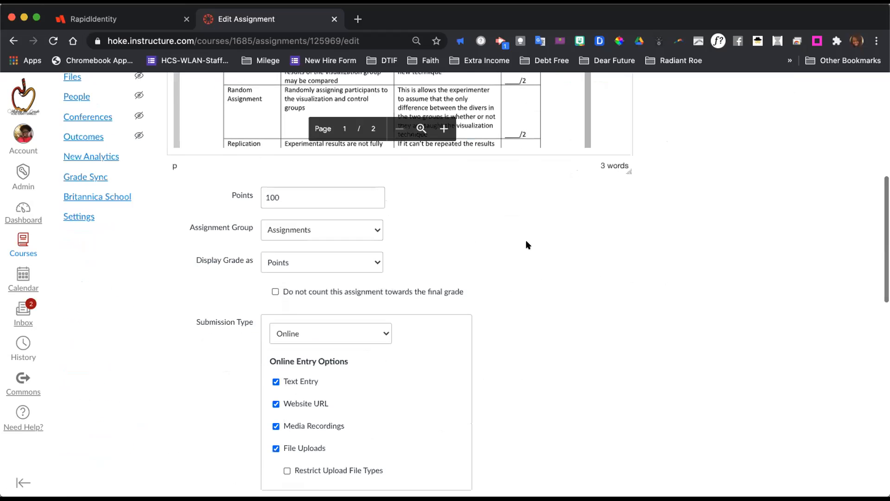
scroll(527, 244, "down", 1)
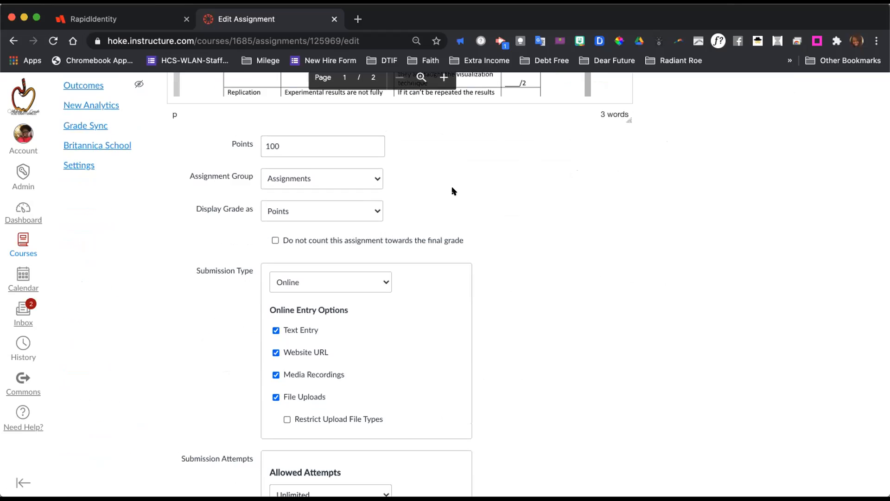
scroll(510, 301, "down", 2)
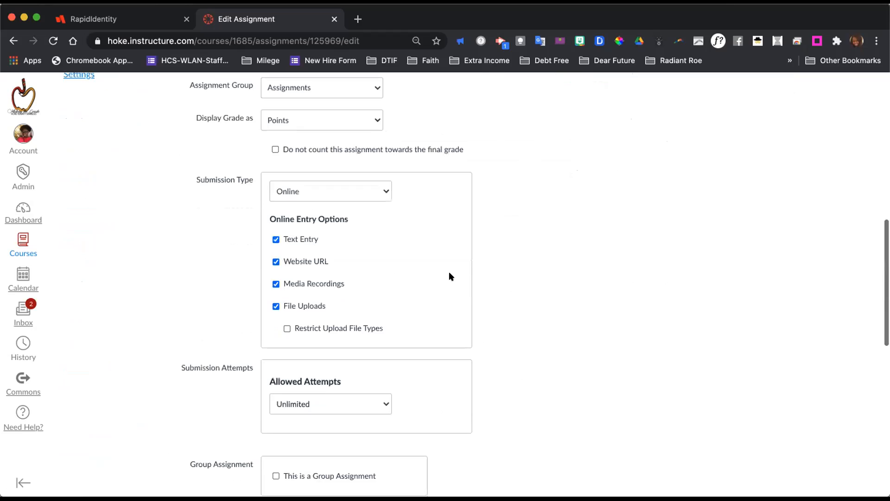
left_click(379, 188)
left_click(372, 186)
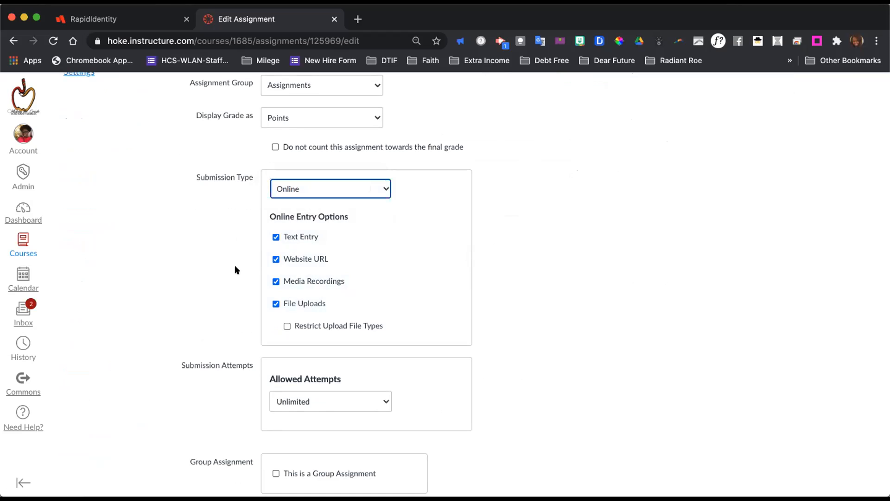
left_click(276, 259)
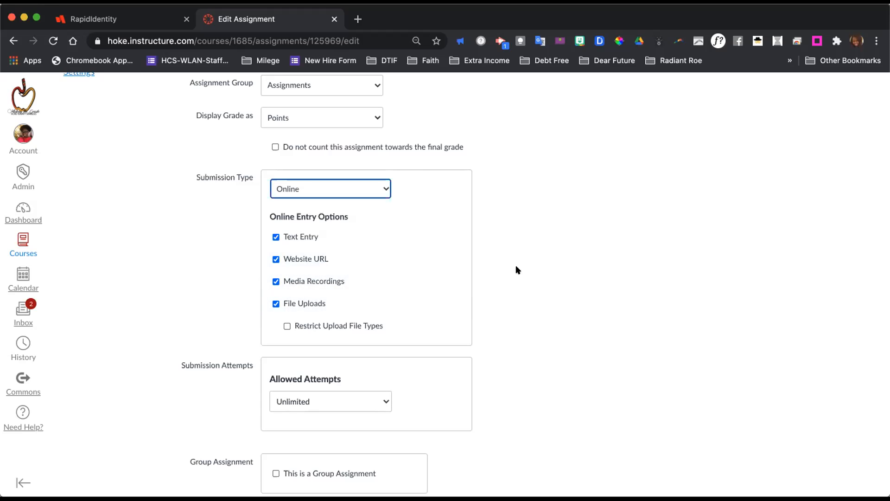
scroll(518, 270, "up", 15)
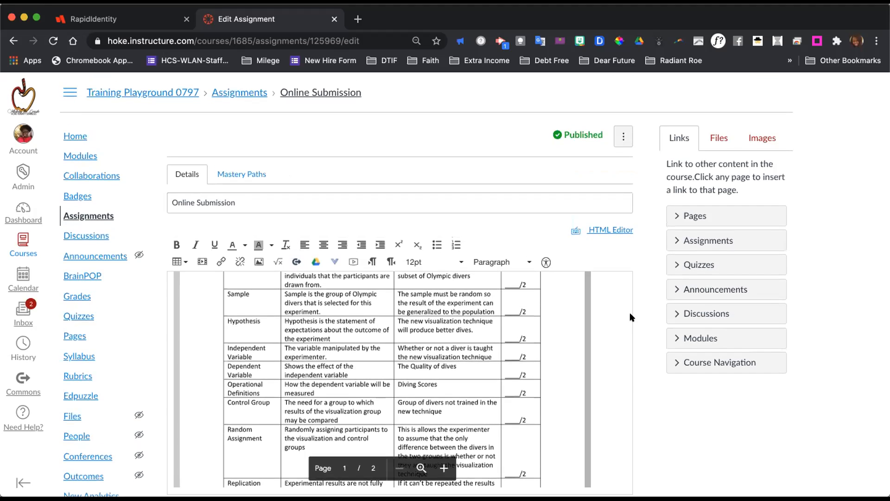
scroll(630, 313, "down", 20)
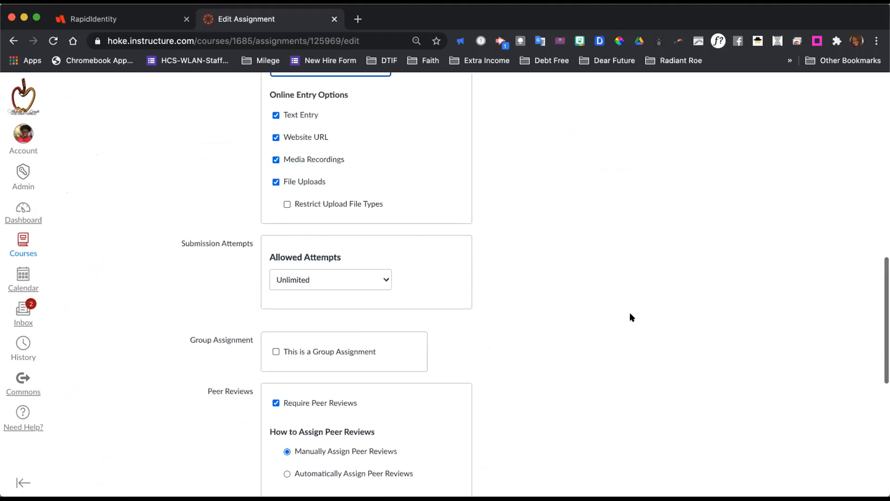
Switch to the student's browser window and open the Online Submission assignment from the course's assignments list.
left_click(604, 446)
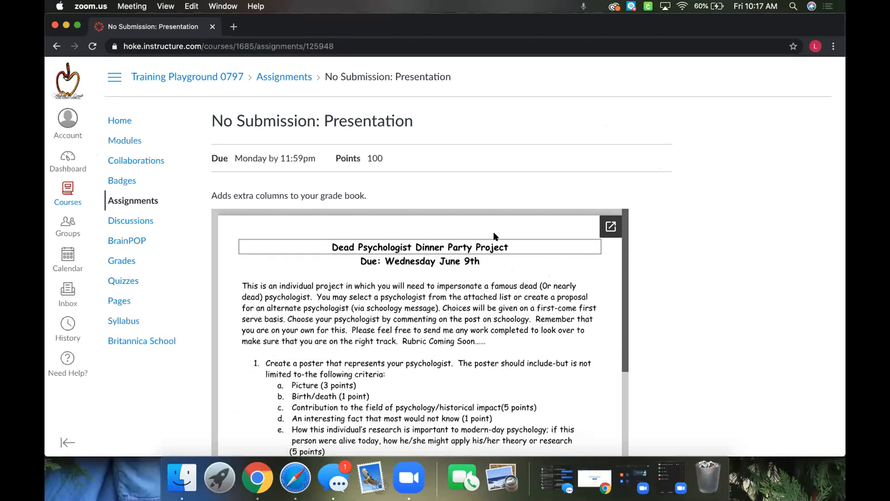
left_click(289, 77)
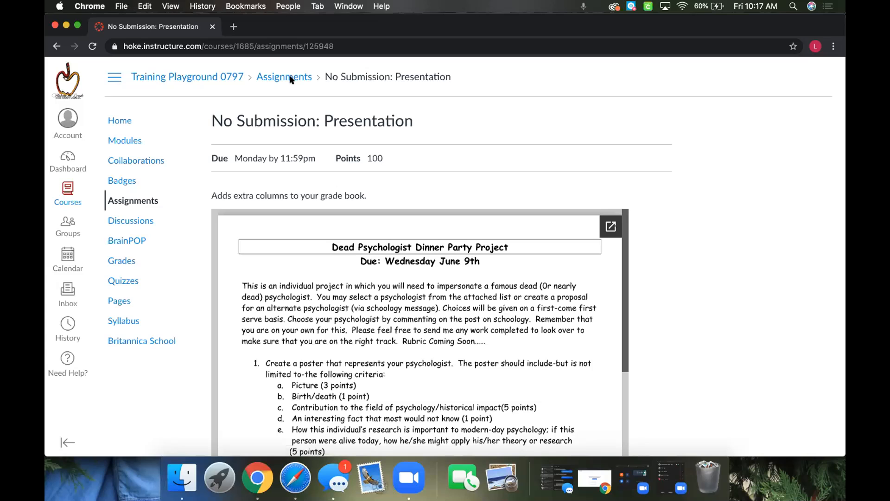
left_click(287, 75)
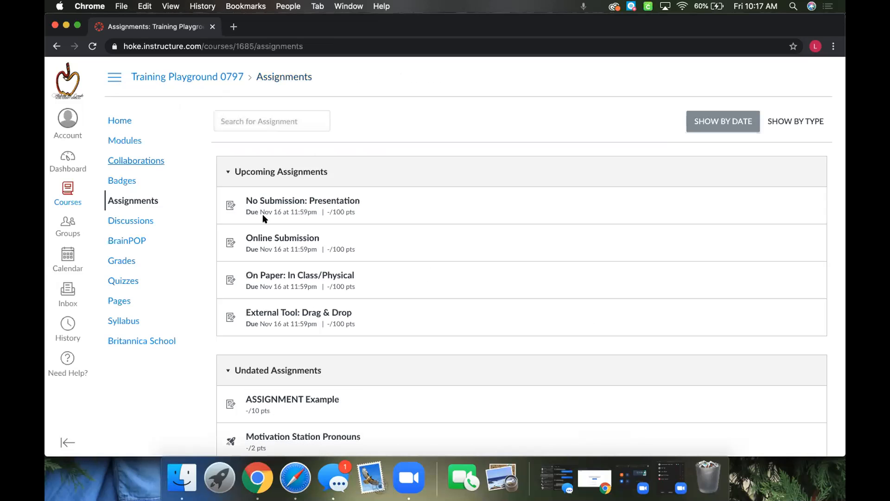
left_click(275, 239)
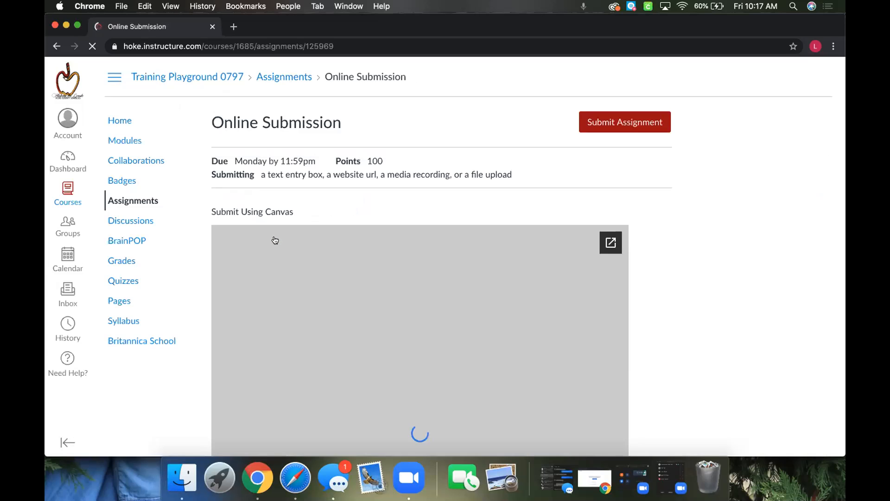
Read through the student's Online Submission page, covering the rubric document, submission details and the opened file upload form.
scroll(662, 241, "down", 5)
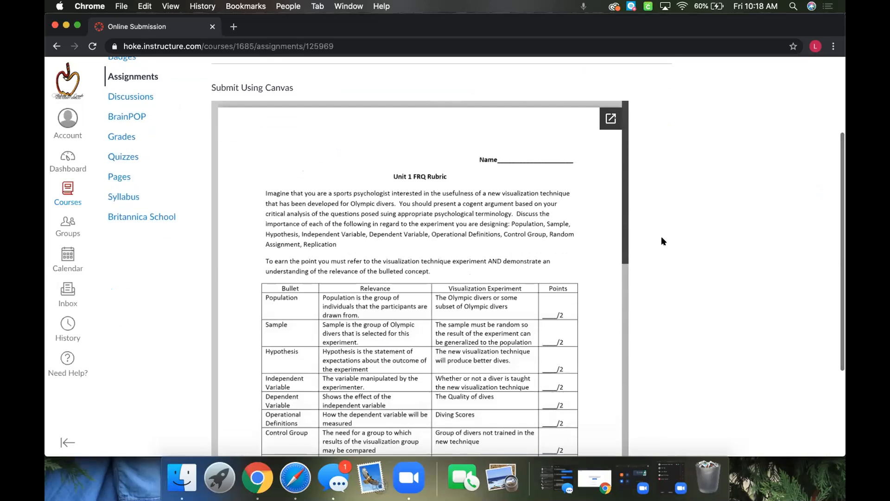
scroll(662, 239, "down", 5)
scroll(661, 241, "up", 10)
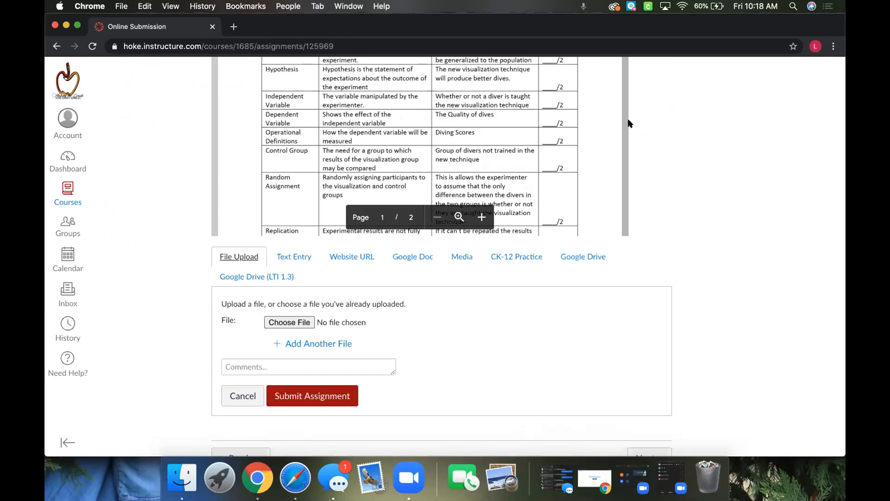
scroll(644, 223, "up", 10)
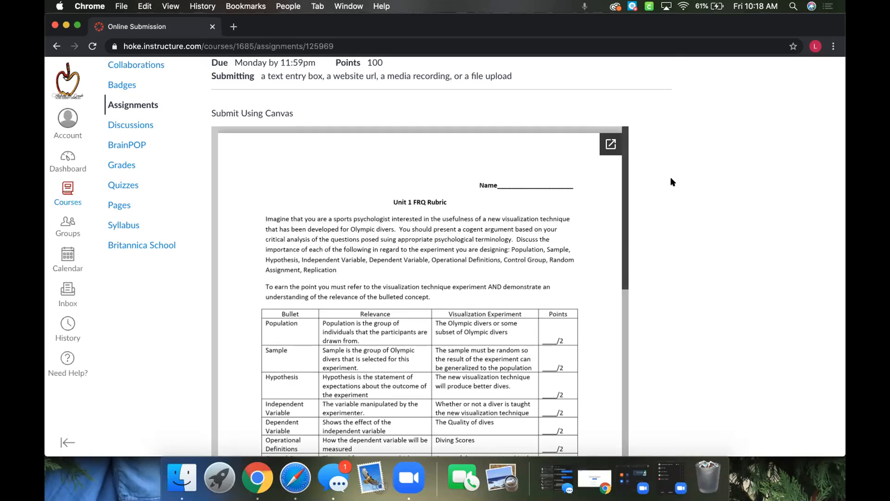
scroll(671, 177, "down", 8)
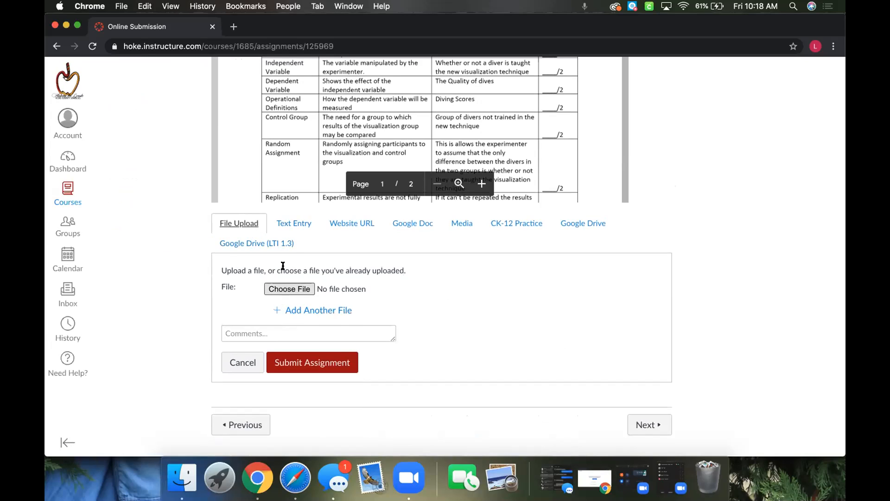
View the student's Text Entry, Website URL and Media submission forms for the Online Submission assignment.
left_click(287, 224)
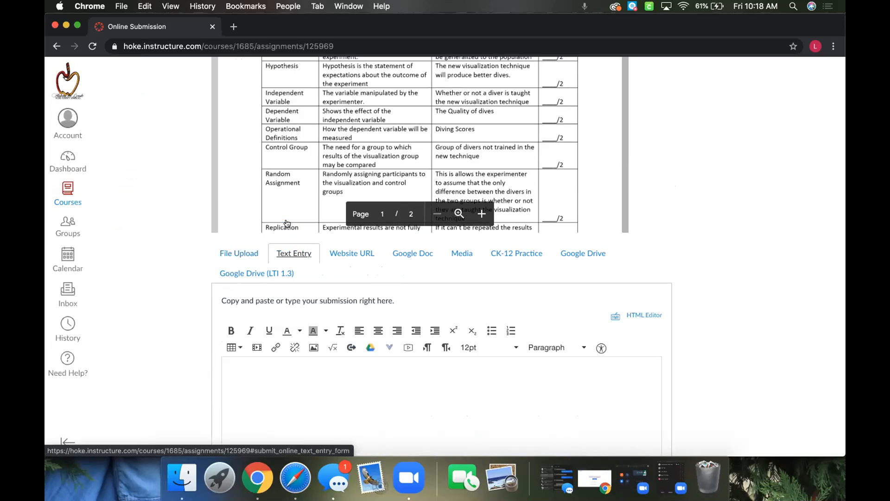
left_click(282, 374)
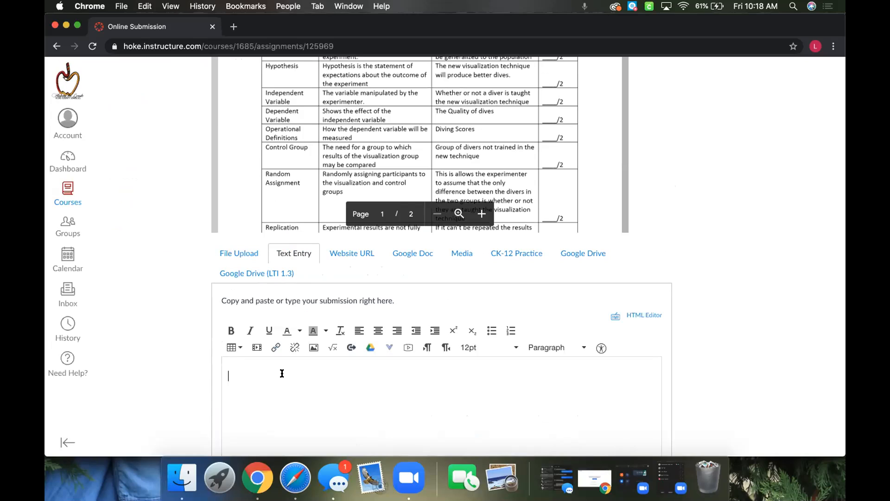
left_click(360, 254)
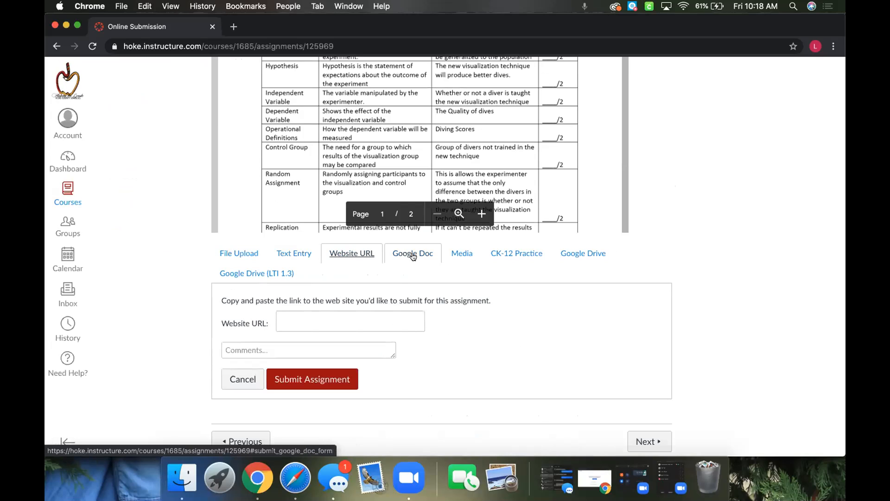
left_click(458, 253)
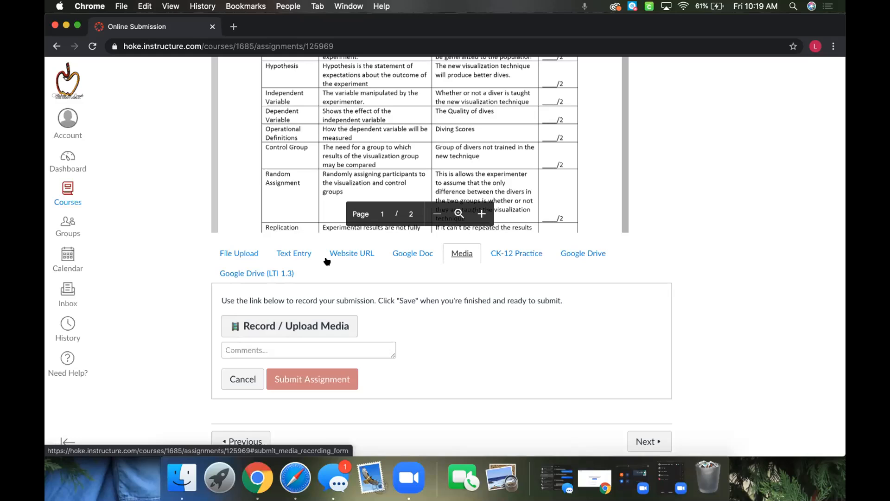
Enter "sdfjdlfjdao;jmreak;lfcmadjsl.;" as a text entry for the Online Submission assignment and submit it.
left_click(293, 252)
left_click(284, 361)
type("sdfjdlfjdao;jmreak;lfcmadjsl.;")
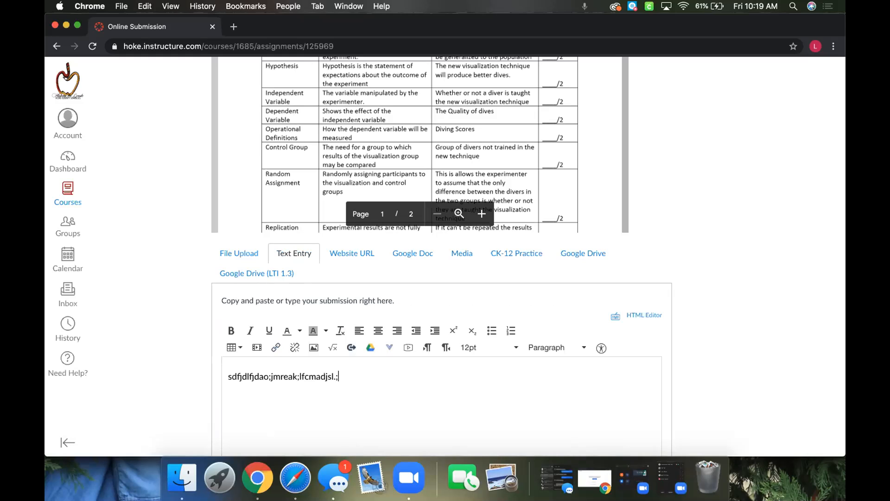
scroll(772, 361, "down", 6)
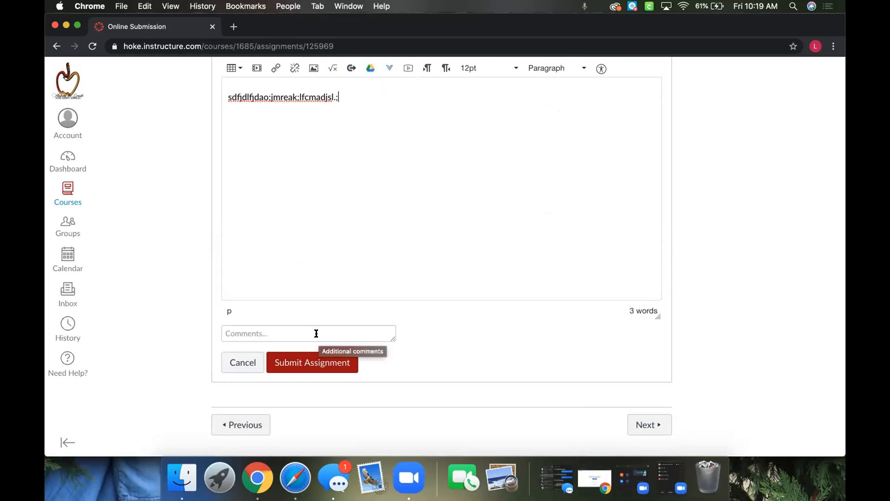
left_click(305, 360)
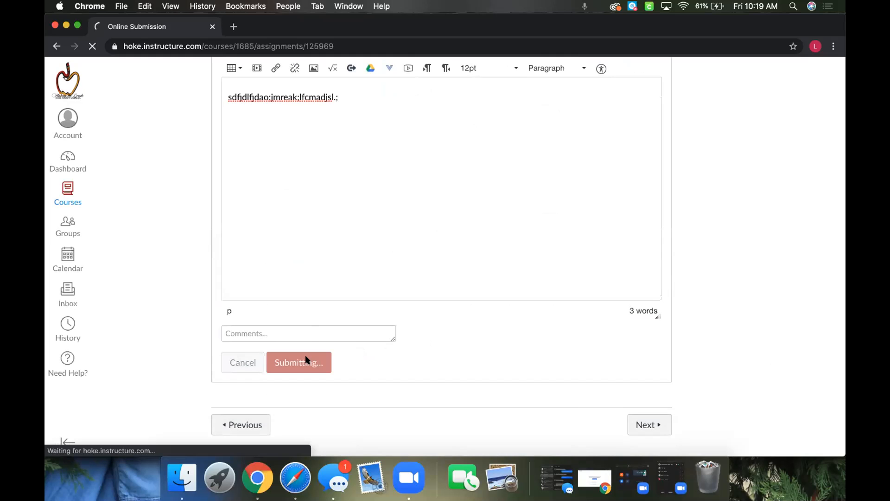
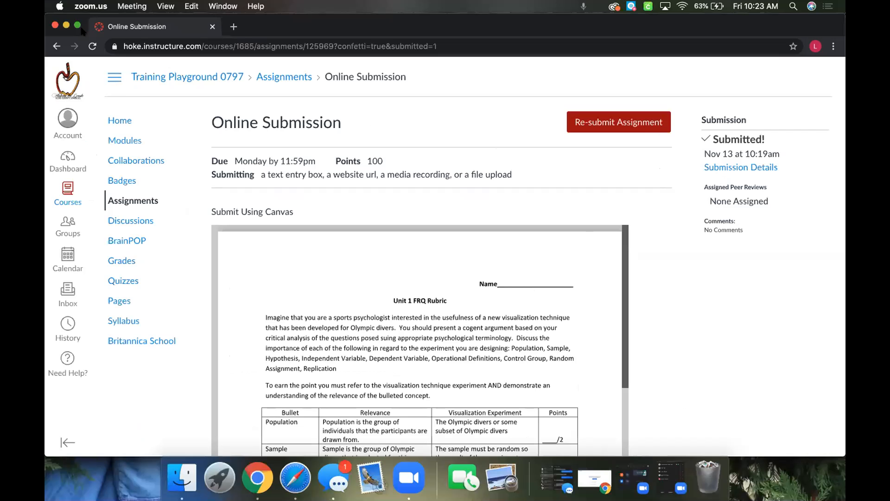
Switch back to the teacher's browser window and open the On Paper: In Class/Physical assignment from the course modules.
left_click(66, 25)
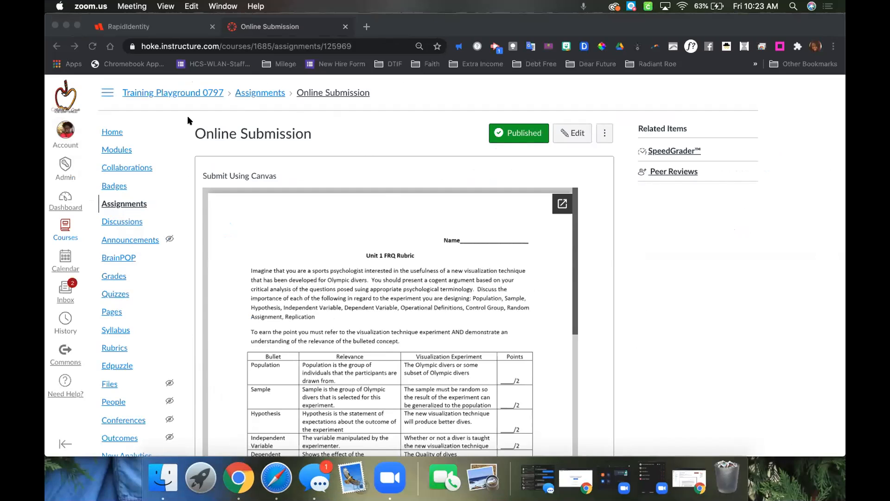
left_click(116, 155)
left_click(115, 152)
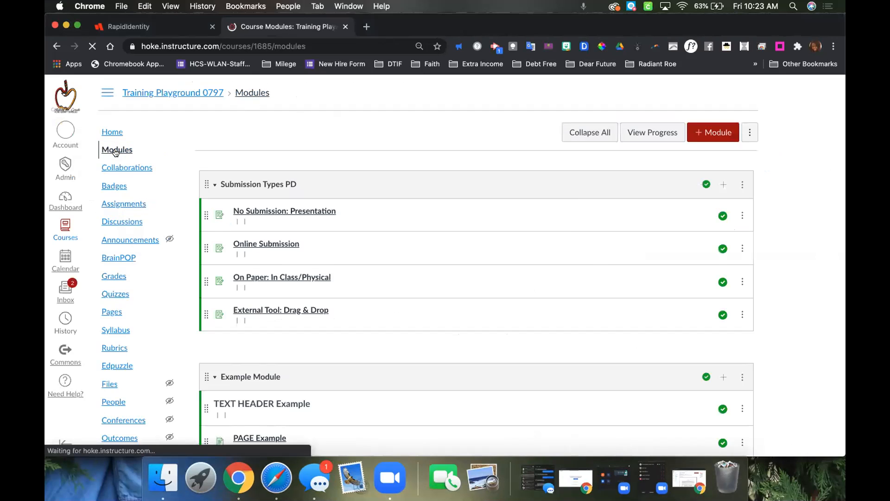
left_click(251, 277)
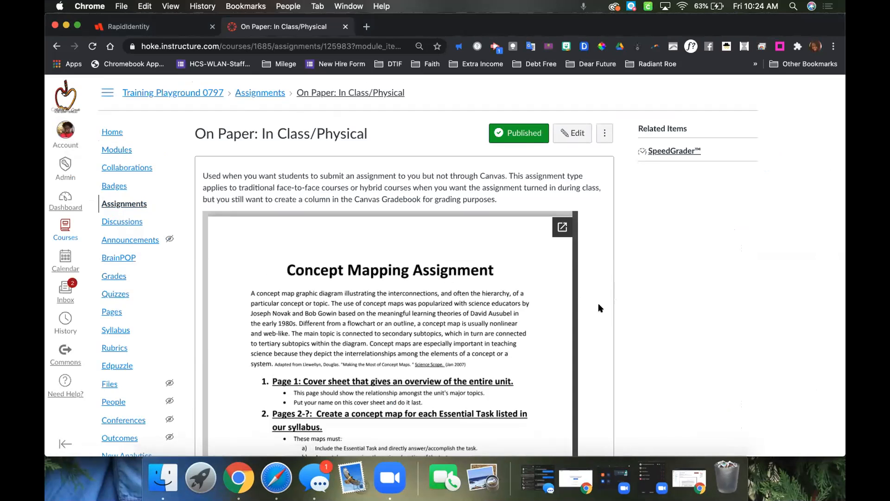
Read through the teacher's On Paper assignment page, covering the concept mapping documents and the points, submission type and due date details.
scroll(598, 307, "down", 3)
scroll(597, 307, "down", 10)
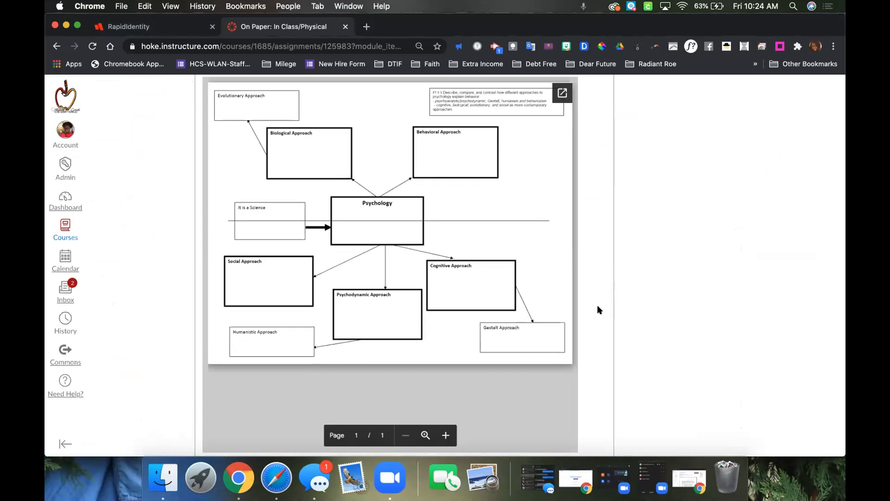
scroll(598, 306, "up", 10)
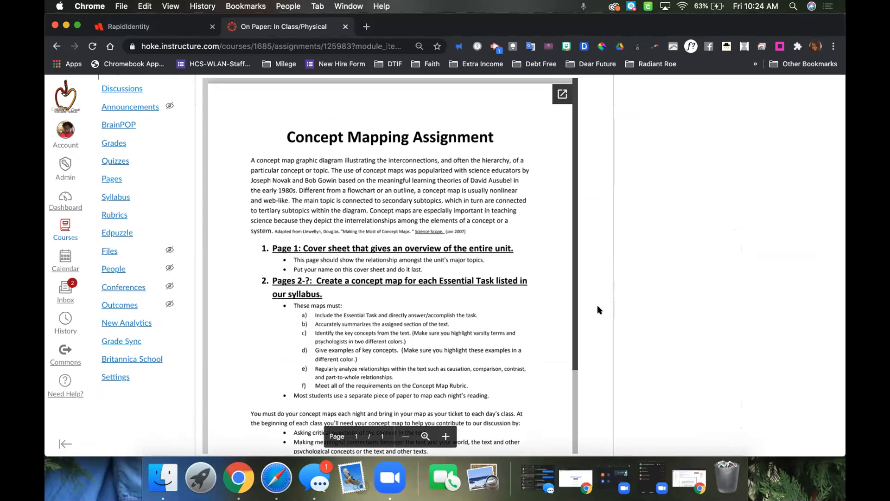
scroll(597, 310, "down", 10)
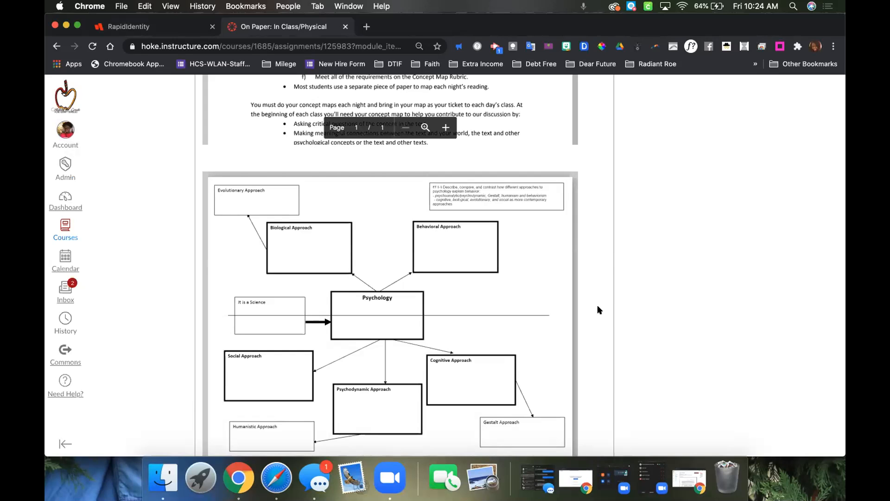
scroll(597, 310, "down", 5)
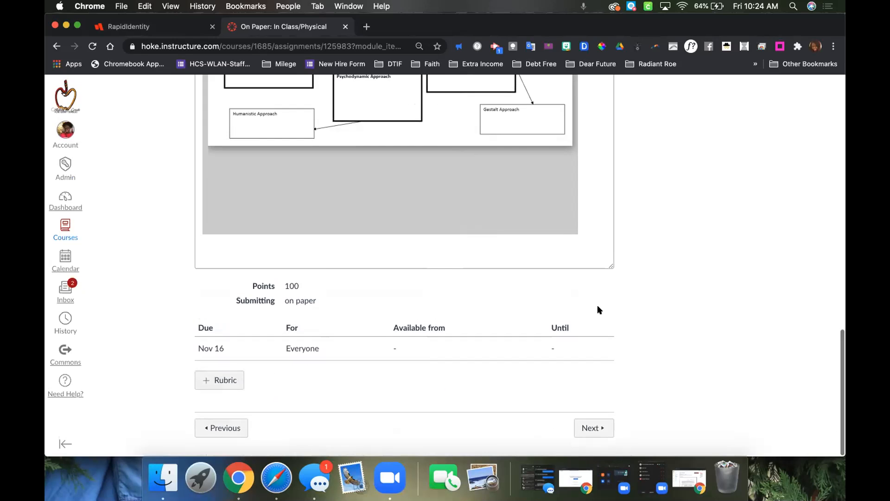
scroll(597, 306, "up", 10)
scroll(597, 307, "down", 2)
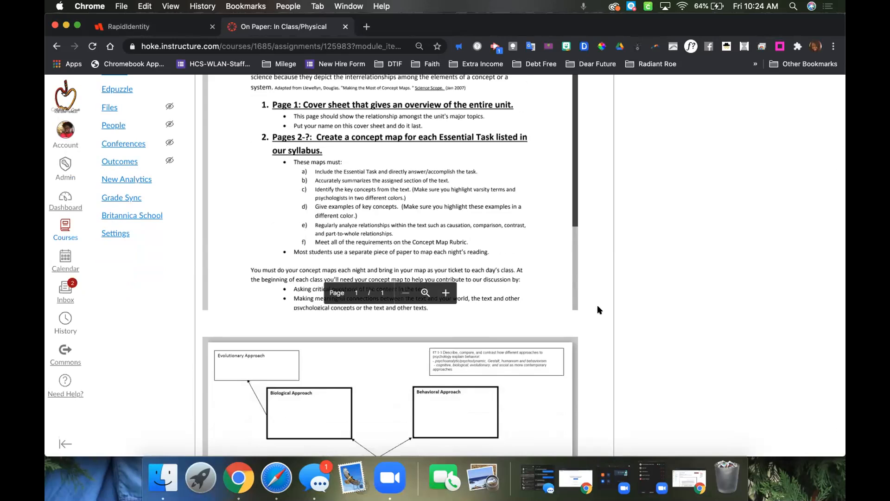
scroll(597, 309, "down", 6)
scroll(597, 309, "down", 3)
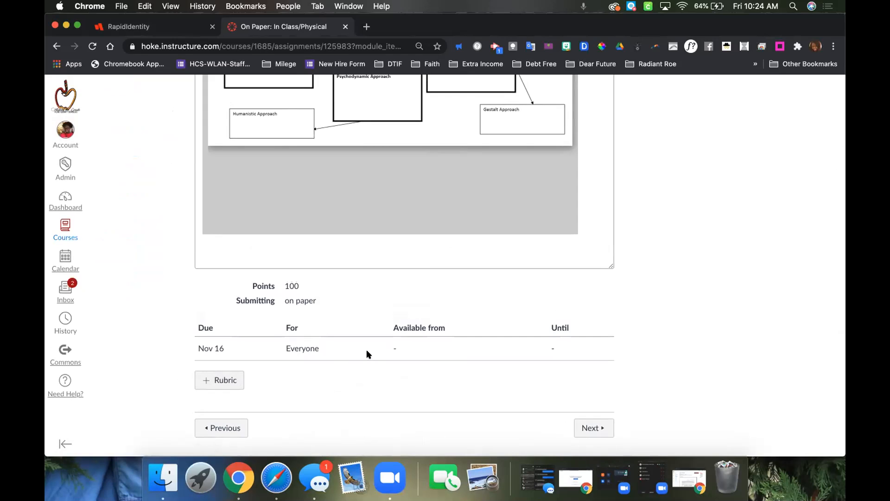
scroll(611, 257, "up", 1)
scroll(611, 258, "down", 1)
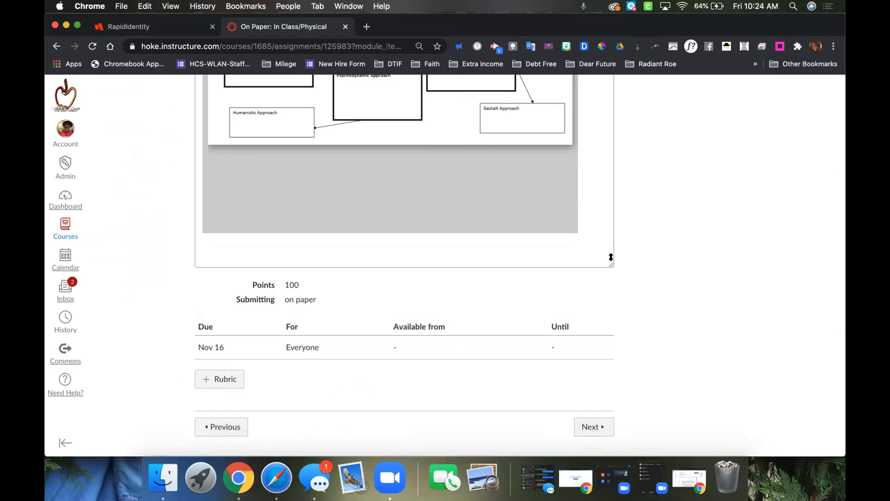
scroll(611, 257, "up", 15)
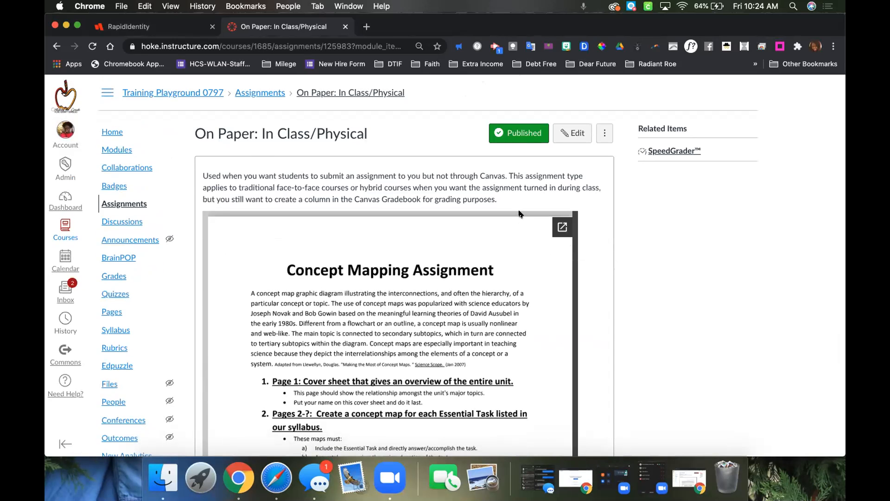
Edit the On Paper: In Class/Physical assignment, keep On Paper as its submission type and save it.
left_click(575, 130)
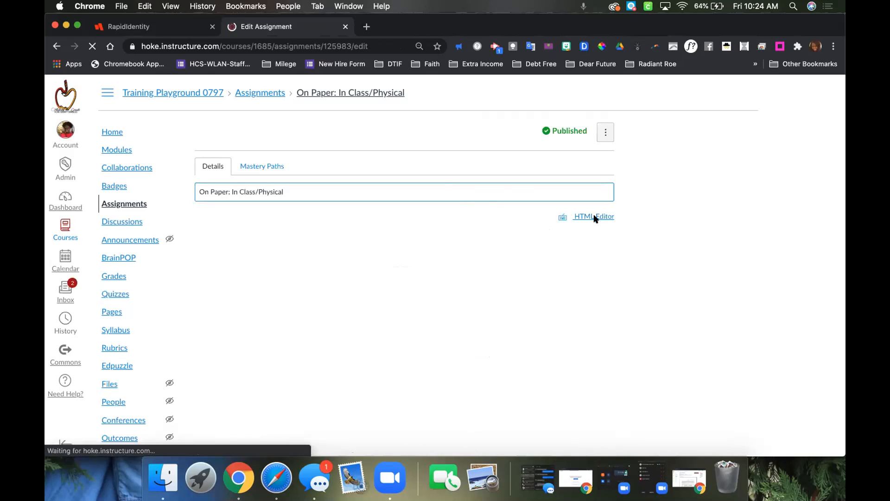
scroll(611, 308, "down", 5)
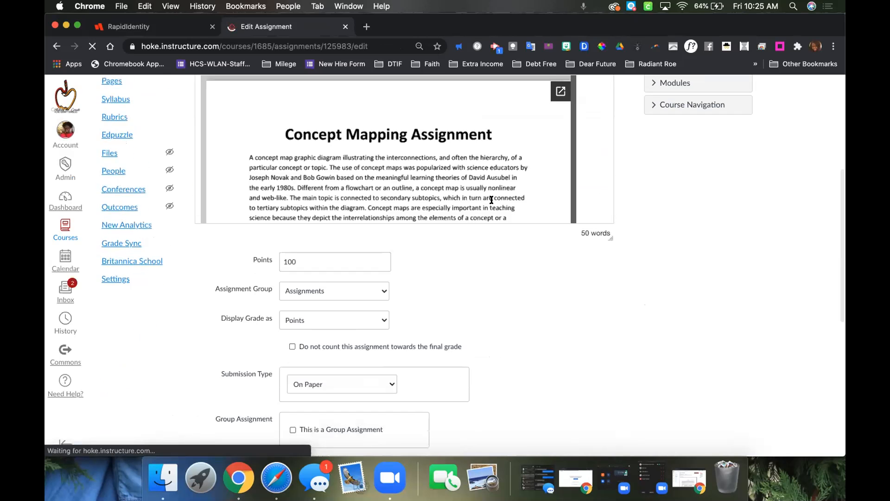
scroll(520, 284, "down", 3)
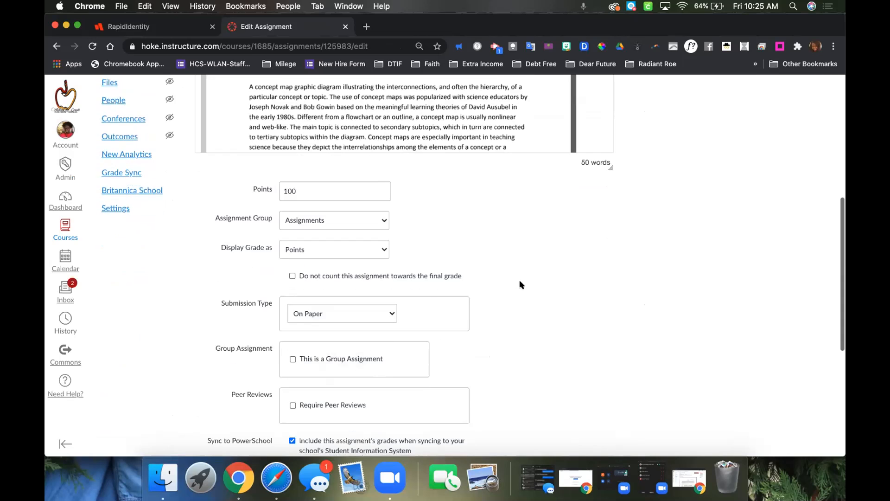
scroll(519, 281, "down", 2)
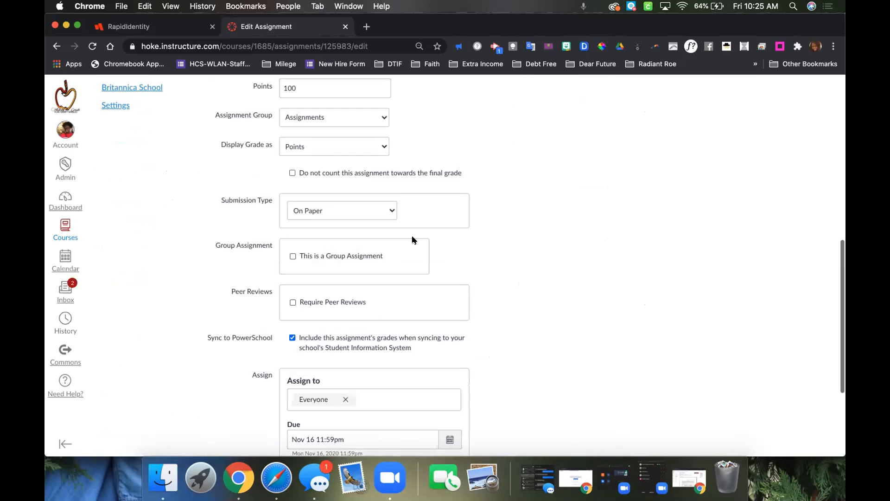
left_click(384, 209)
left_click(379, 211)
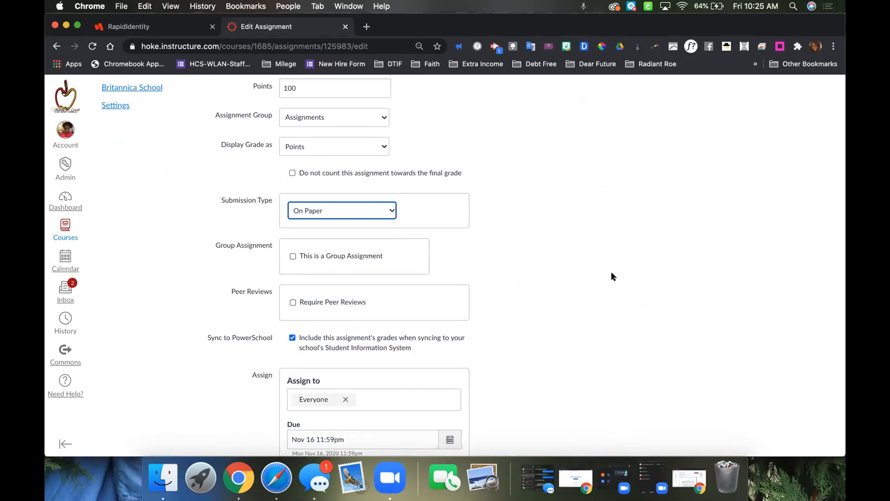
scroll(612, 277, "down", 3)
left_click(594, 412)
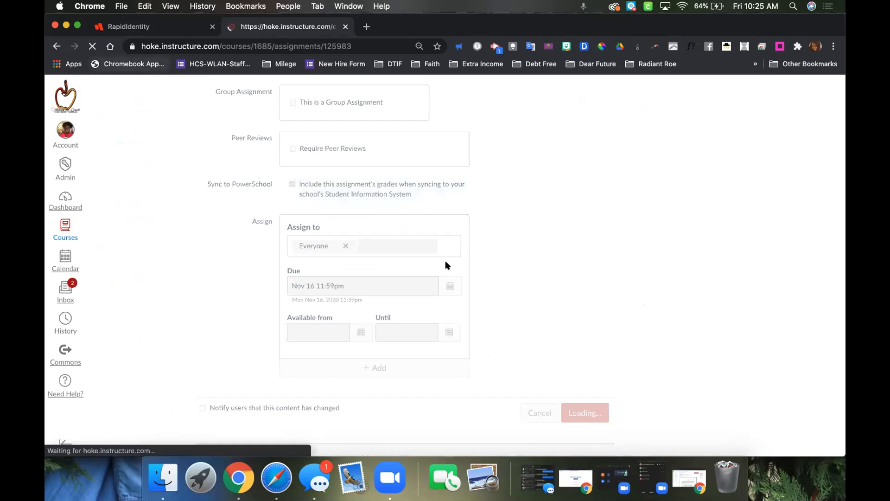
Switch to the student's browser window, open On Paper: In Class/Physical from the modules and look over the page for submission options.
left_click(683, 478)
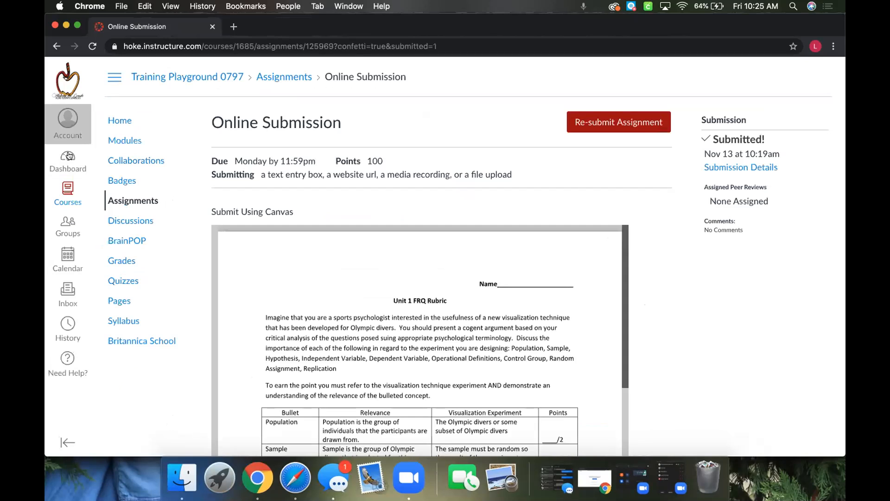
left_click(123, 140)
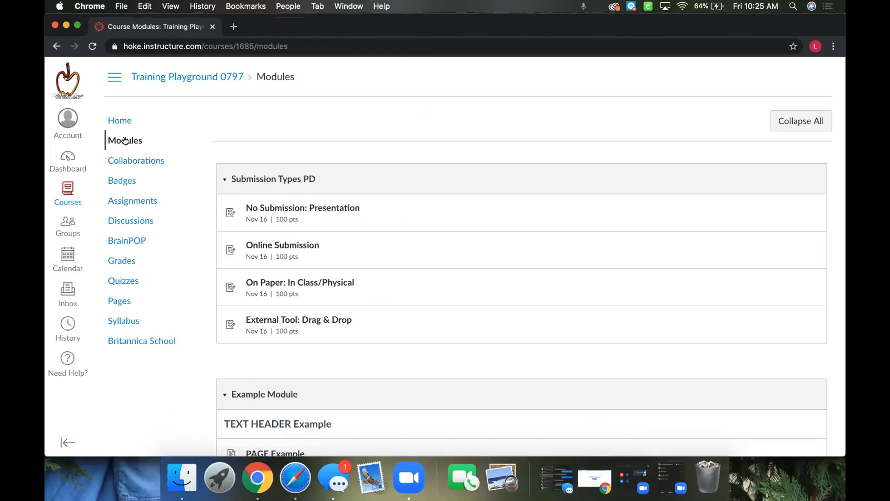
left_click(278, 284)
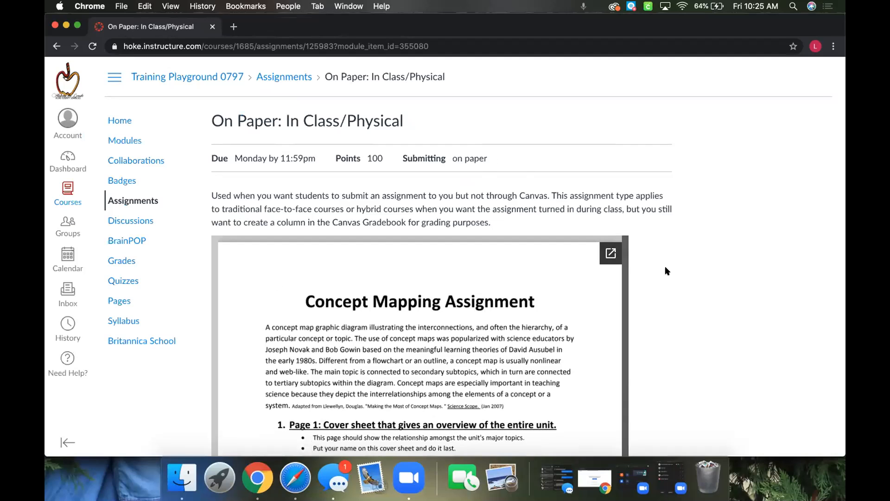
scroll(665, 268, "down", 15)
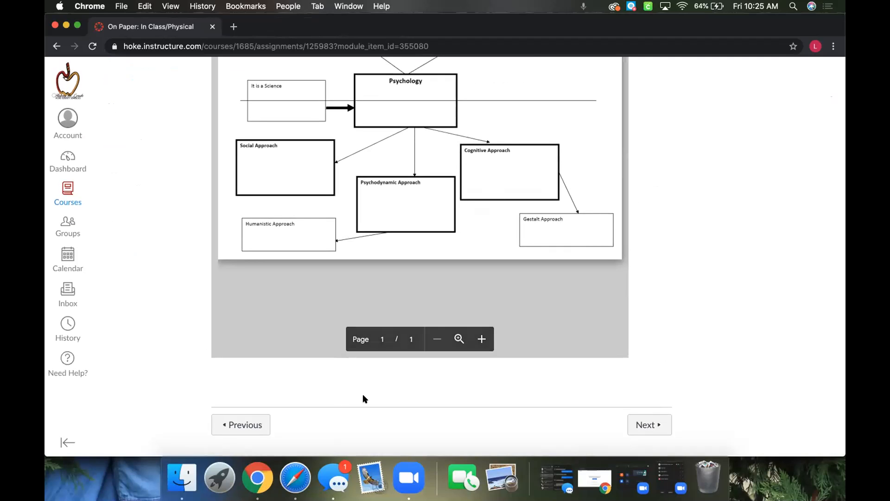
scroll(662, 263, "up", 15)
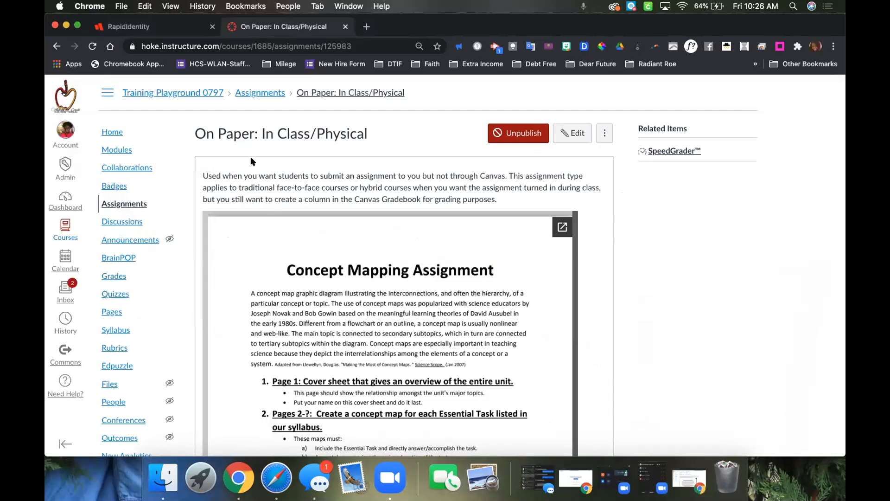
In the teacher's window, open External Tool: Drag & Drop from the modules and examine its embedded slides and Google Assignments section.
left_click(108, 150)
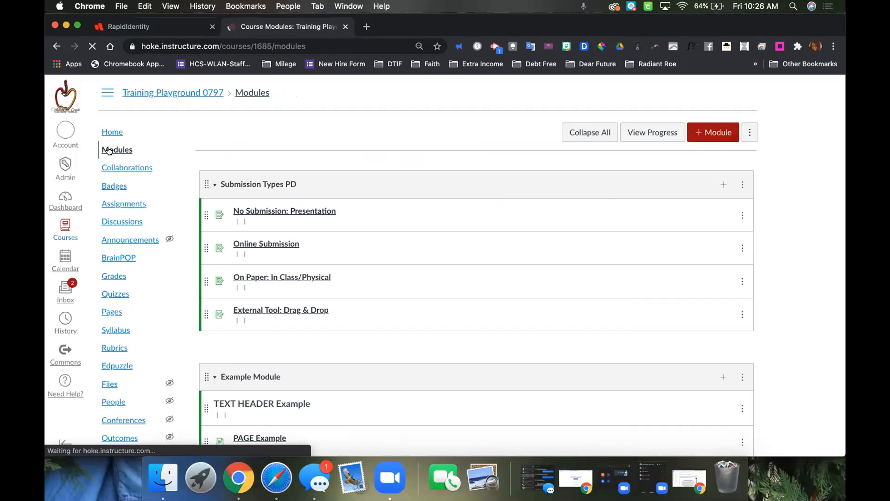
left_click(258, 311)
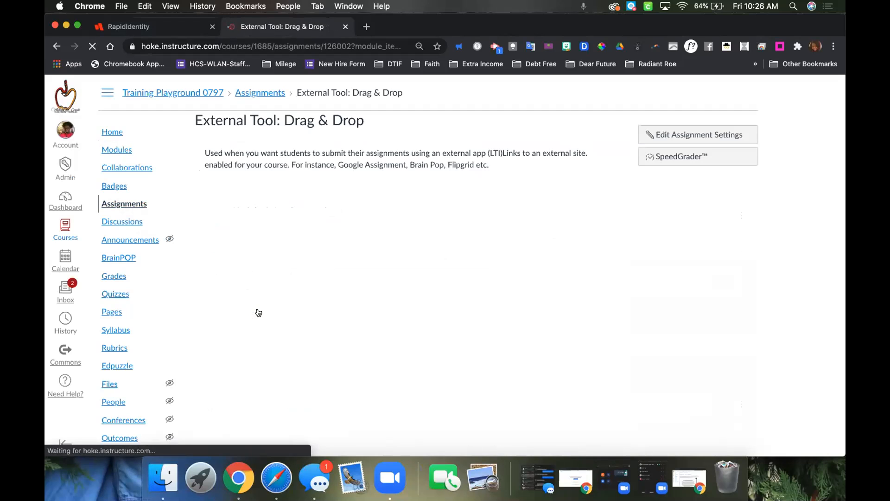
scroll(258, 312, "down", 7)
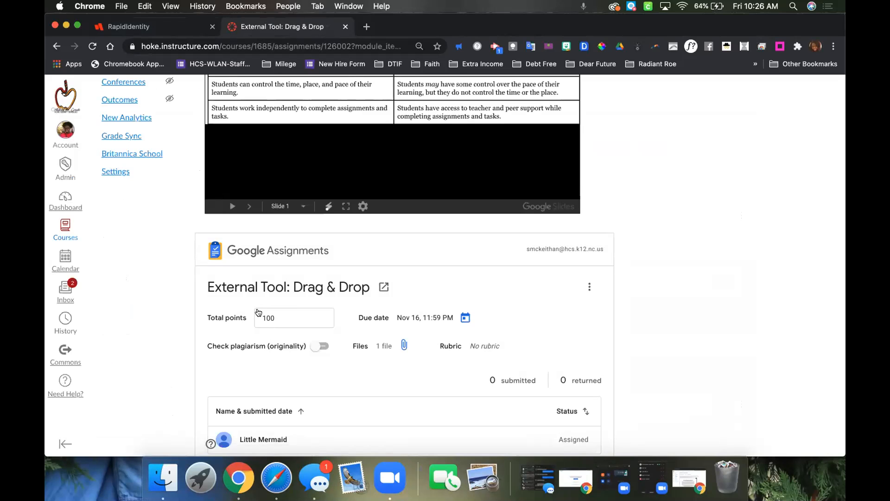
scroll(640, 248, "up", 5)
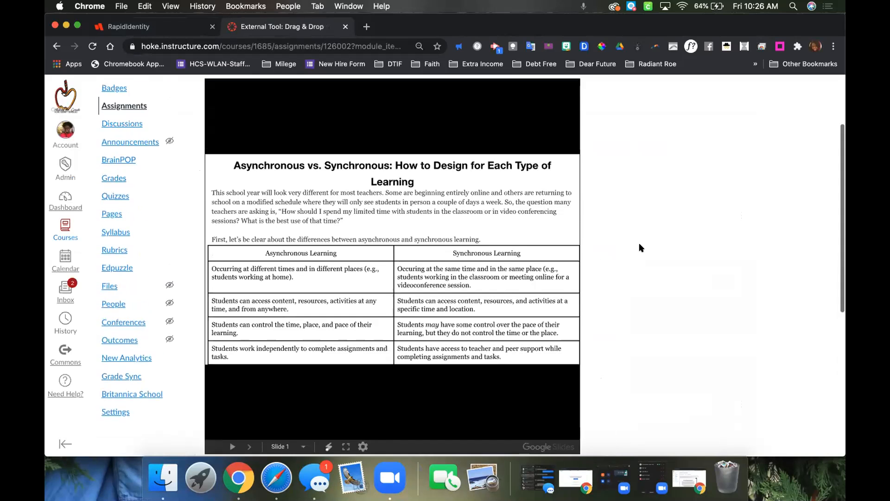
scroll(640, 248, "down", 6)
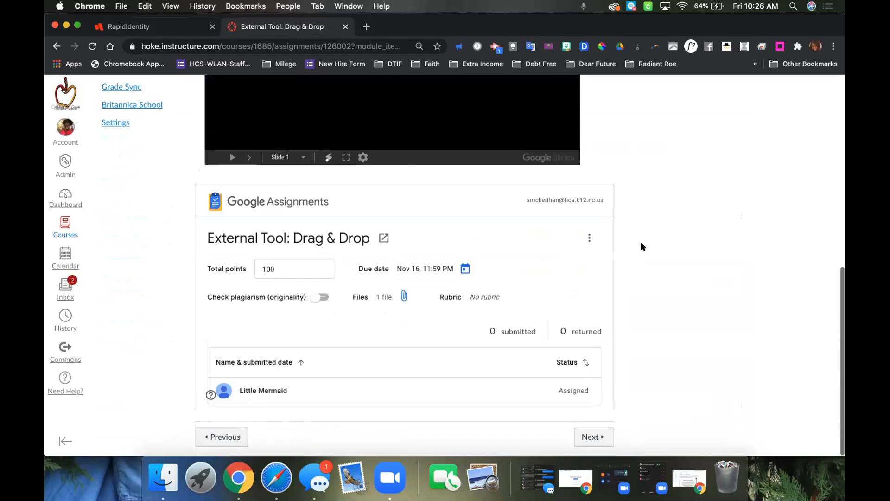
scroll(641, 246, "up", 6)
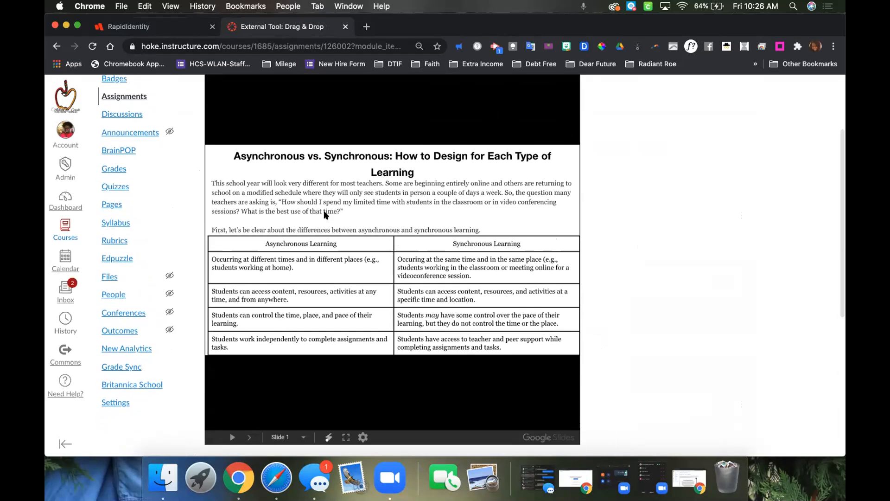
scroll(644, 251, "down", 6)
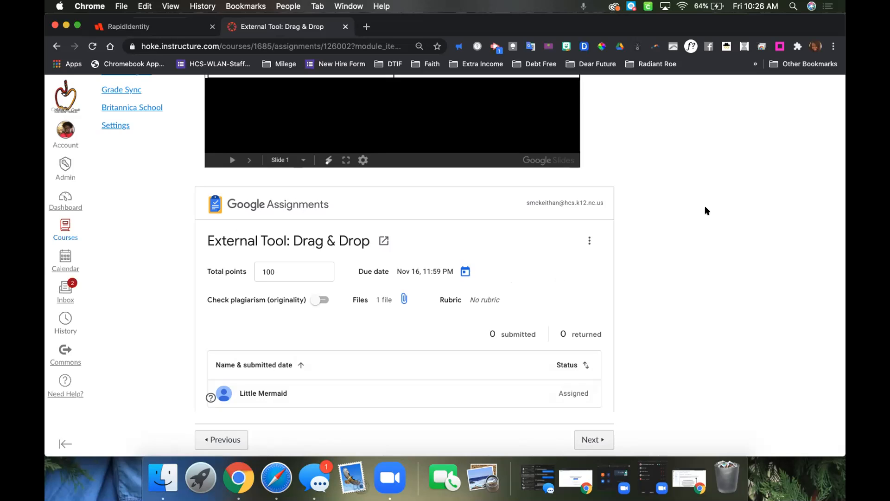
scroll(705, 208, "up", 15)
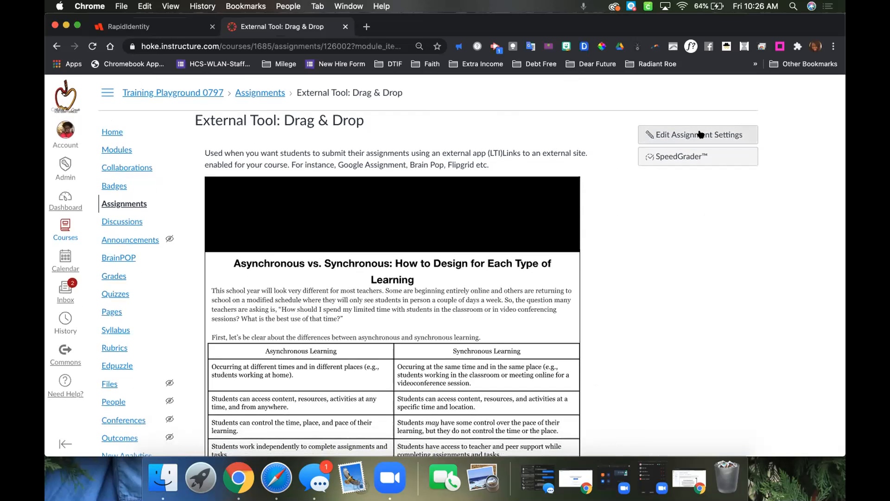
Open External Tool: Drag & Drop for editing and keep External Tool as its submission type.
left_click(700, 134)
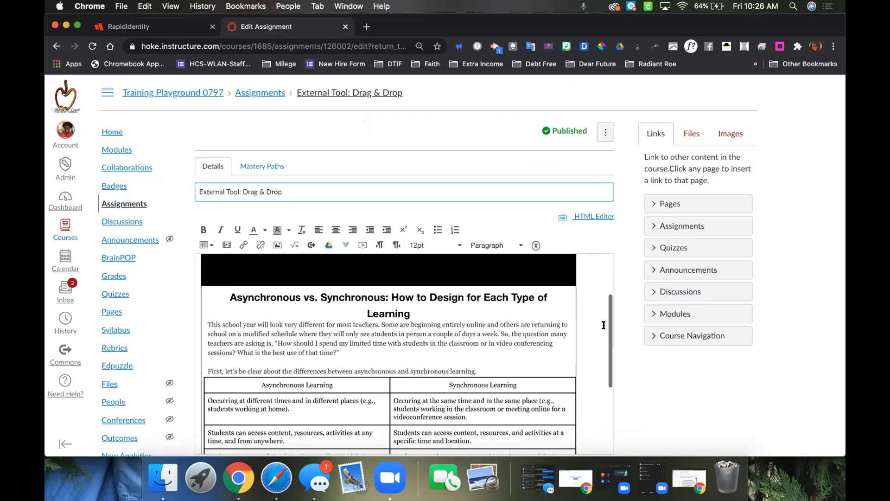
scroll(604, 330, "down", 5)
scroll(603, 324, "down", 3)
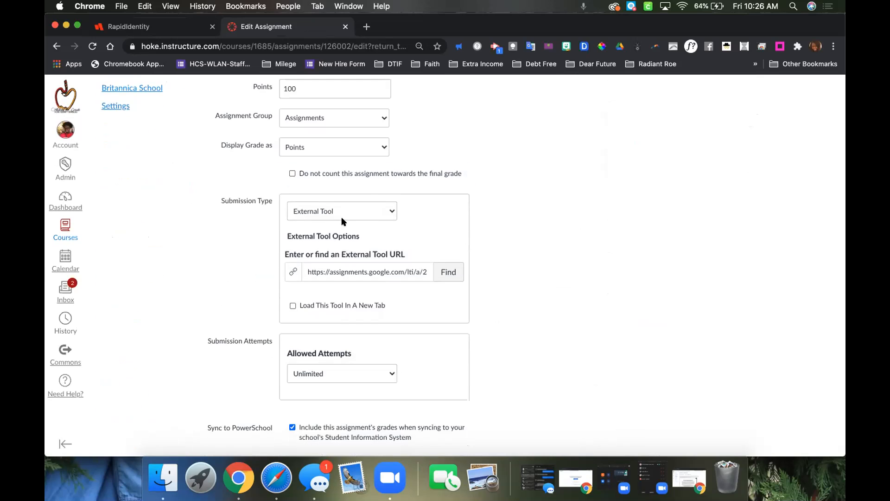
left_click(389, 212)
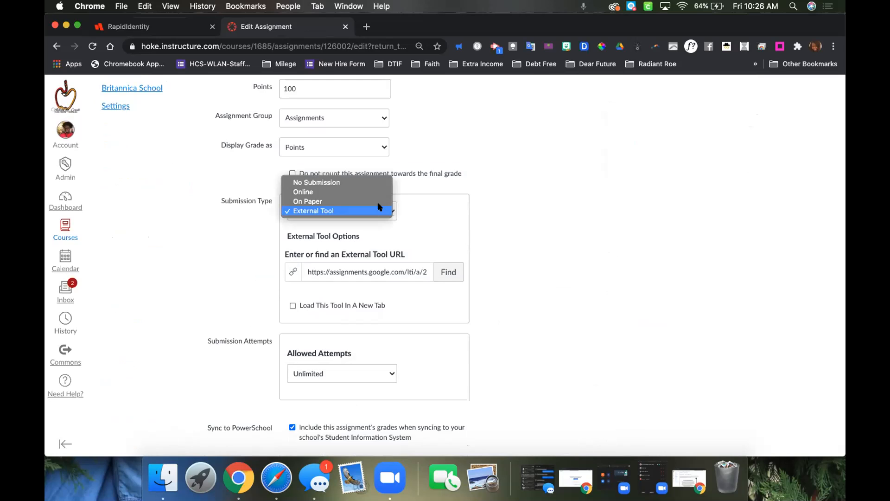
left_click(378, 209)
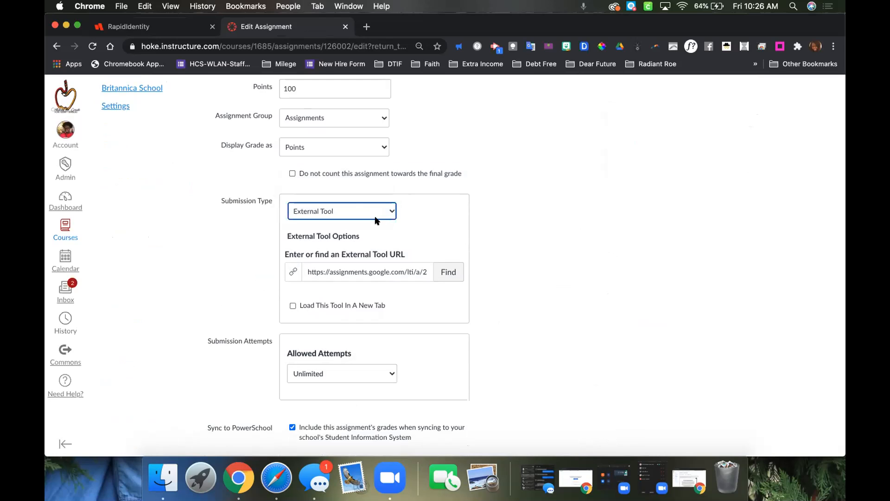
Look through the list of external tools available for the assignment, from Badgr United States down to Google Assignments (LTI 1.3).
left_click(447, 272)
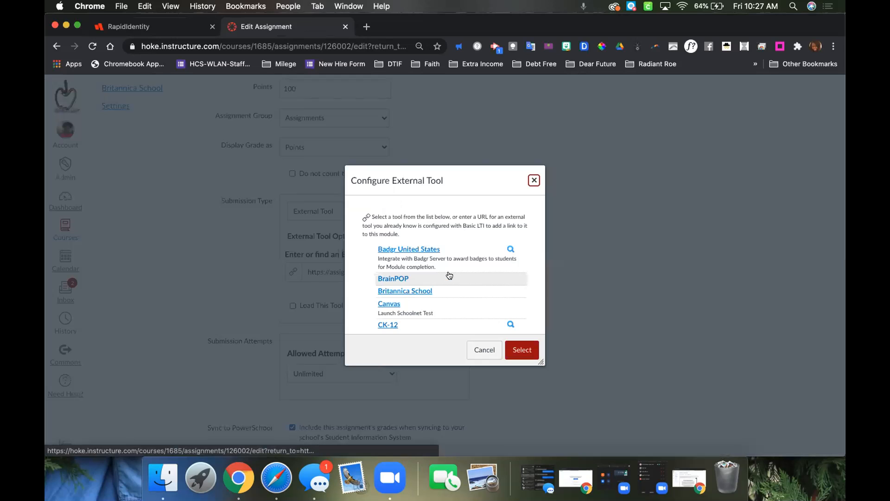
scroll(369, 293, "down", 3)
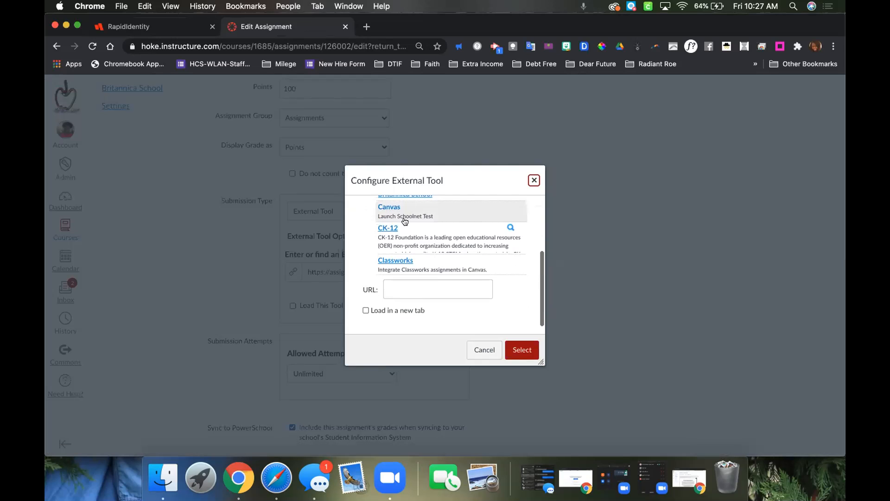
scroll(371, 278, "up", 5)
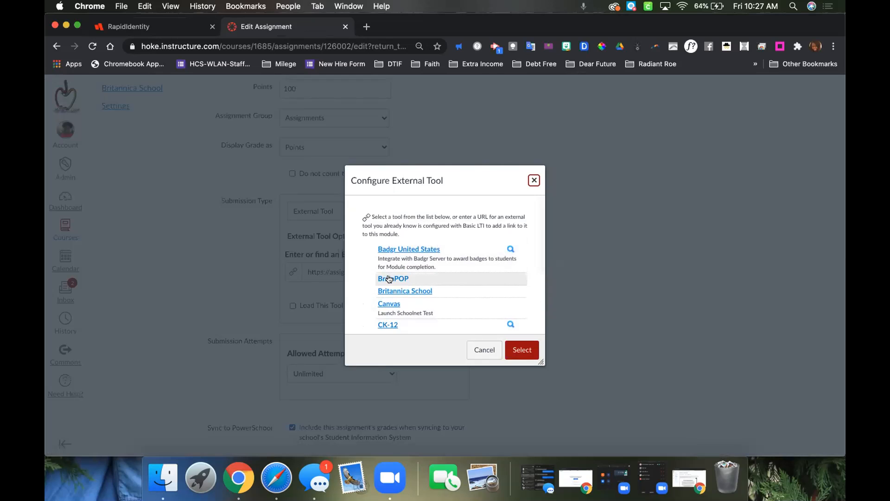
scroll(383, 268, "down", 1)
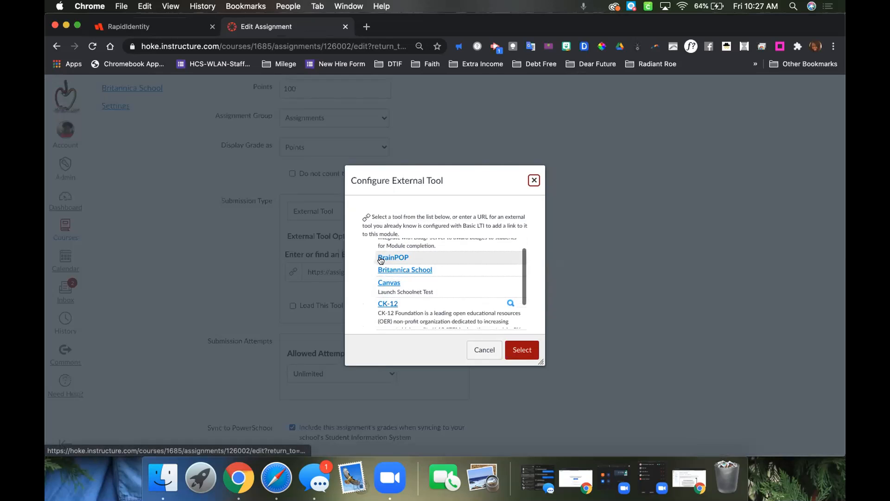
scroll(375, 294, "down", 2)
scroll(375, 295, "down", 3)
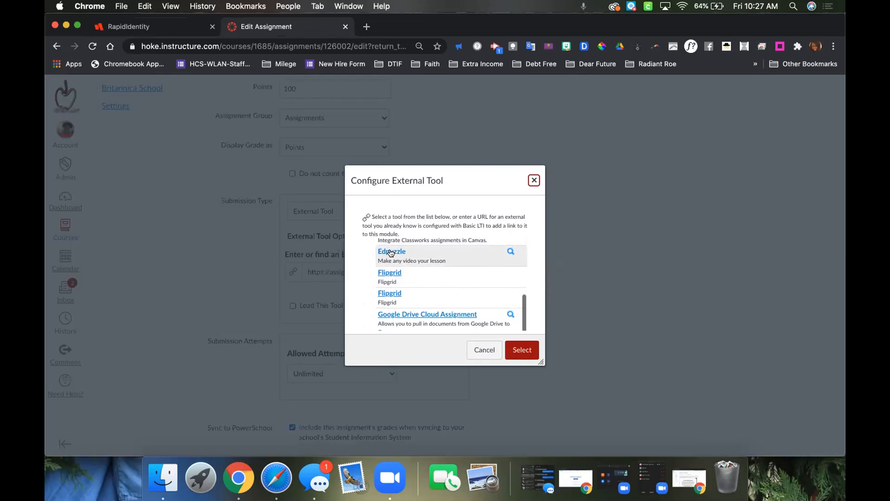
scroll(377, 300, "down", 1)
scroll(378, 300, "down", 2)
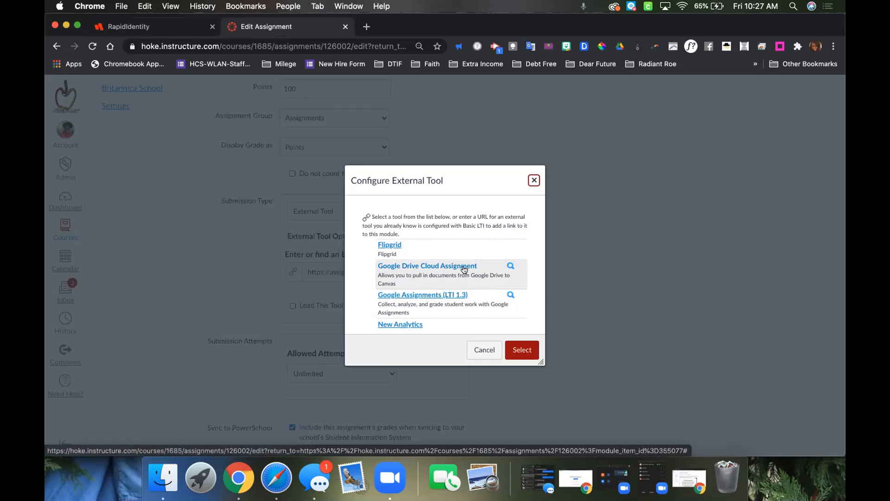
Examine the assignment's existing Google Assignments (LTI 1.3) resource, and leave the tool configuration without selecting anything.
left_click(415, 295)
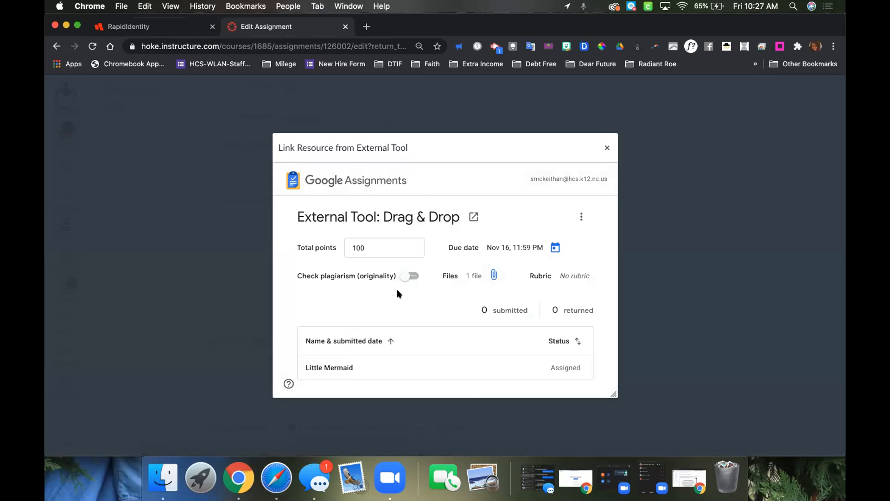
scroll(400, 294, "down", 3)
scroll(399, 294, "up", 3)
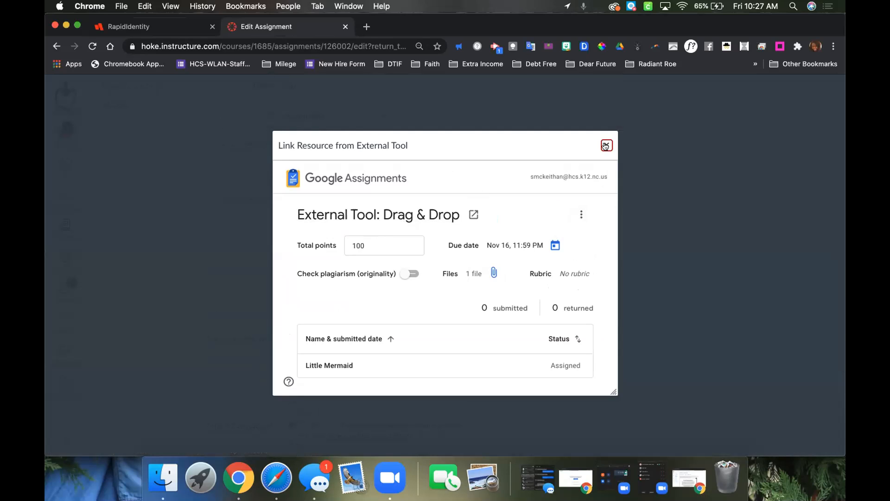
scroll(513, 276, "down", 1)
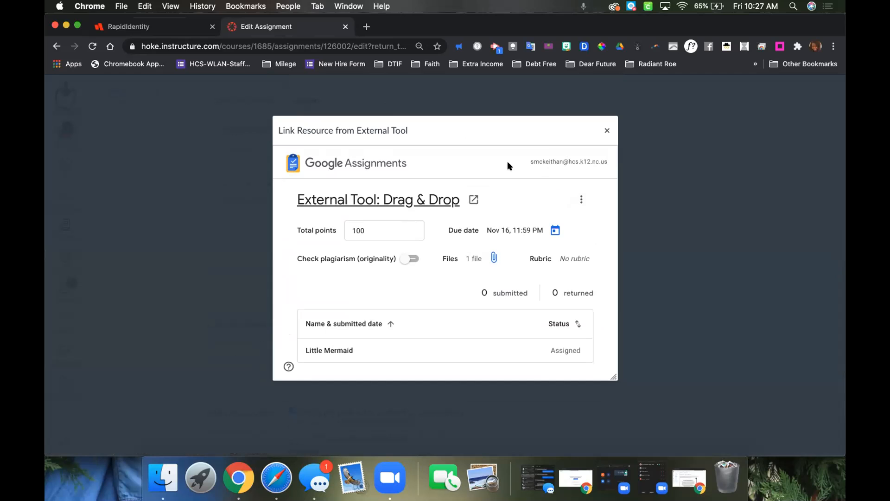
left_click(606, 131)
left_click(538, 119)
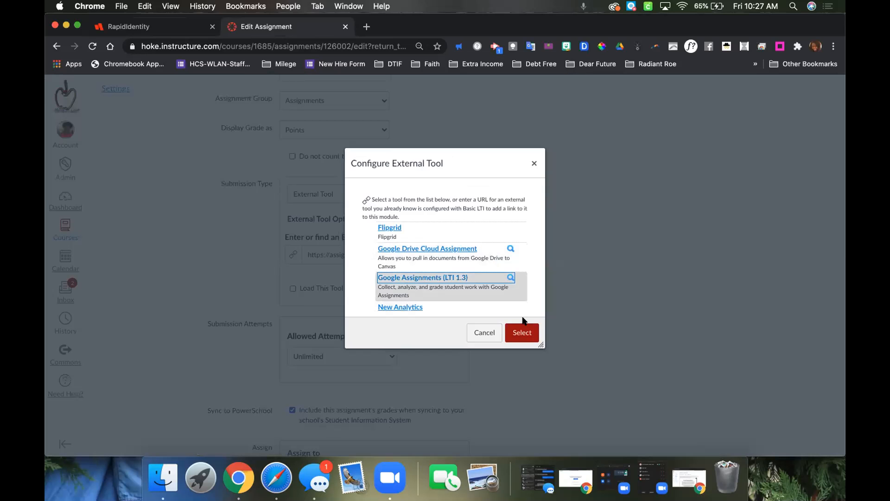
left_click(487, 333)
Save the External Tool: Drag & Drop assignment with its current settings.
scroll(549, 234, "up", 10)
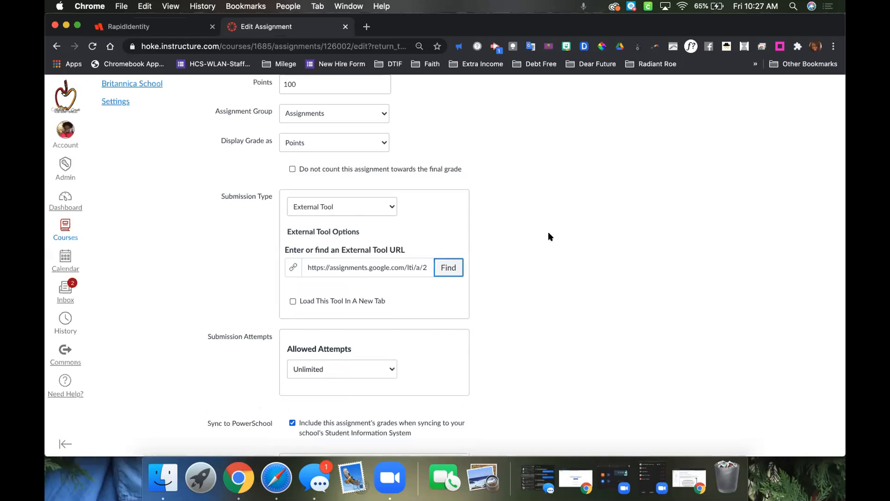
scroll(548, 233, "down", 15)
left_click(591, 400)
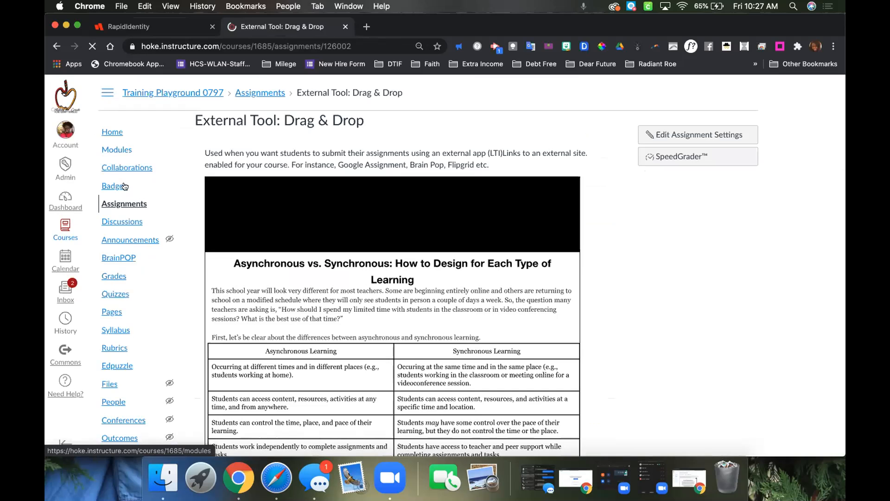
Start a new assignment in the Training Playground course and name it "jbl;djsa;".
left_click(114, 203)
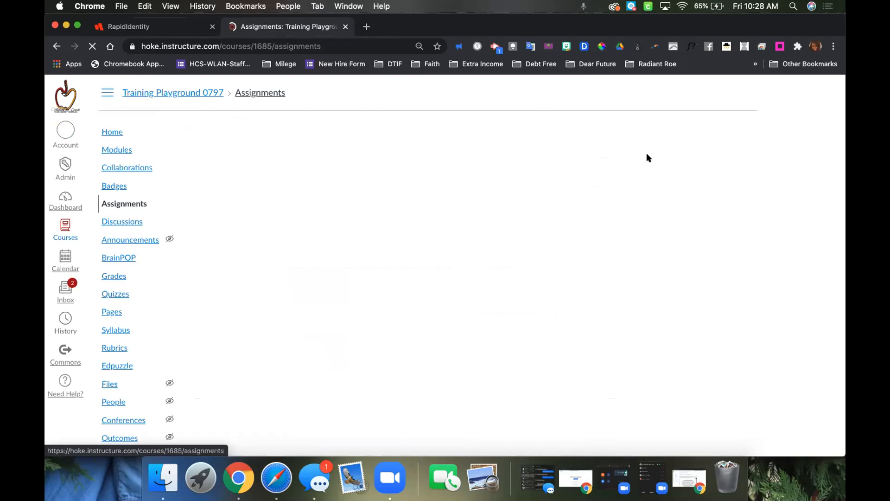
left_click(695, 133)
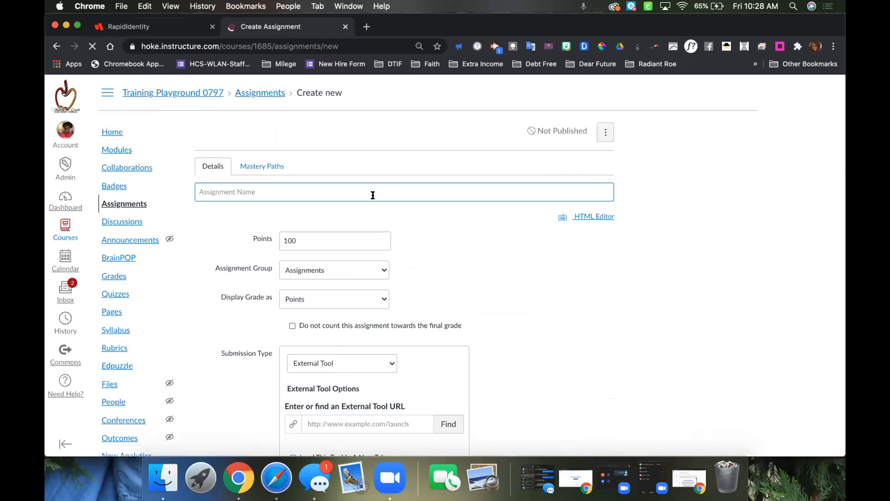
type("jbl;djsa;")
Keep External Tool as the submission type, choose Google Assignments (LTI 1.3) as the tool and continue with the signed-in account.
scroll(624, 295, "down", 10)
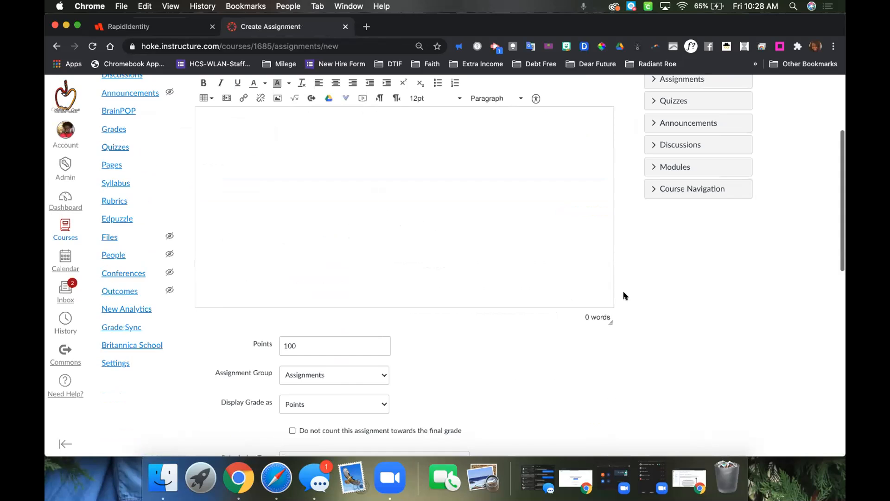
left_click(379, 272)
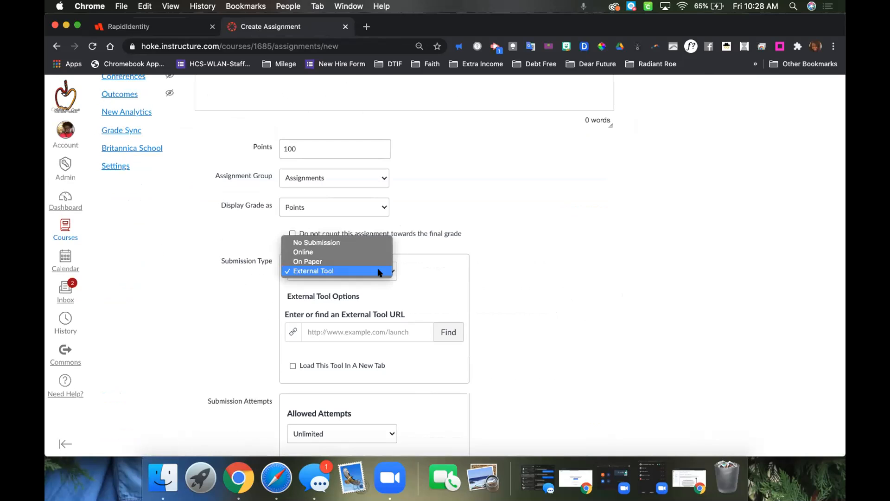
left_click(359, 269)
left_click(448, 332)
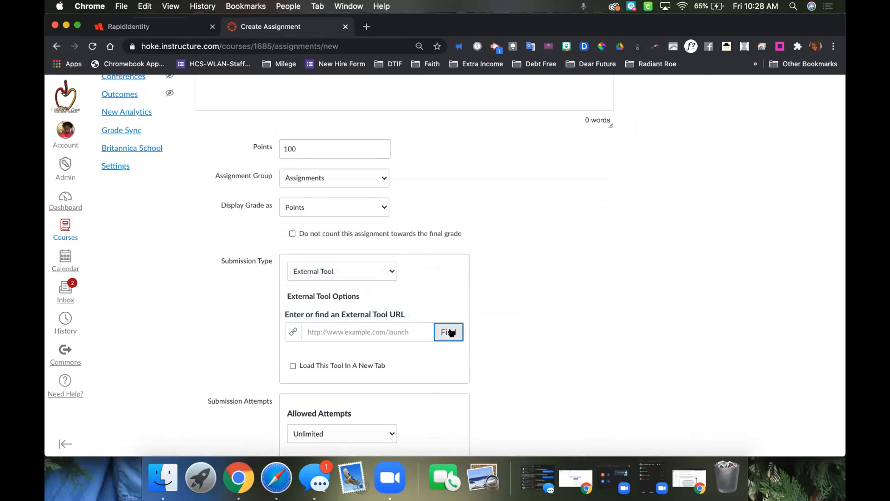
scroll(429, 311, "down", 1)
scroll(429, 310, "down", 8)
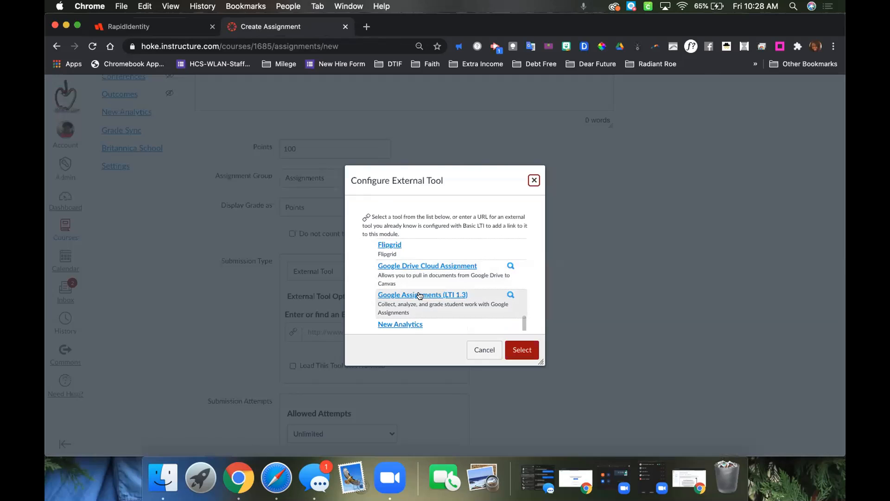
left_click(419, 294)
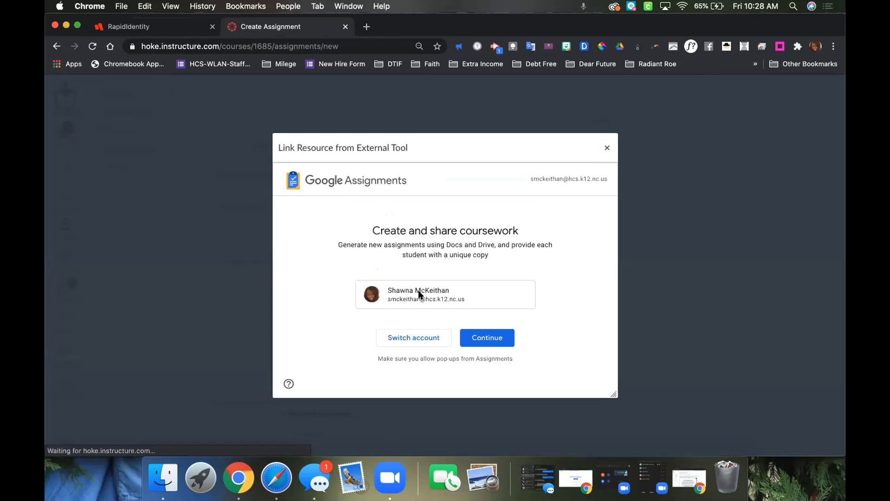
left_click(484, 340)
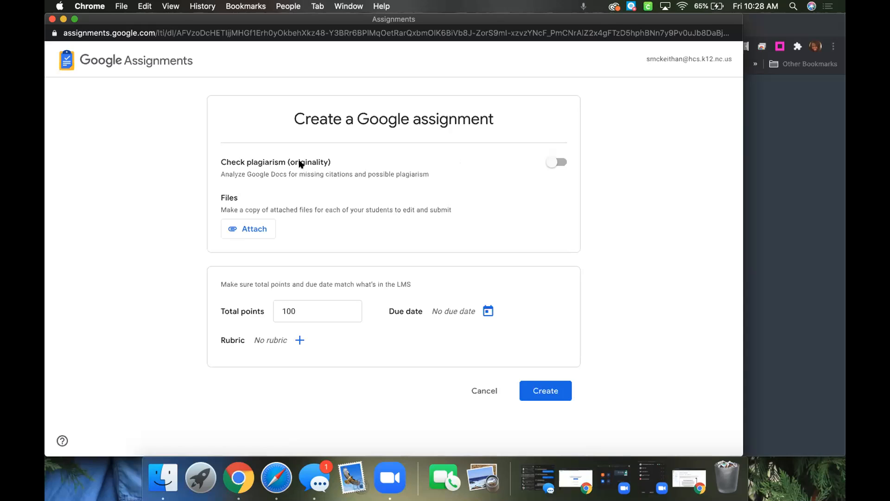
Leave the plagiarism check off after viewing its originality report prompt, and attach the [Template] Drag & Drop Only Asynchronous slides from Google Drive.
left_click(554, 163)
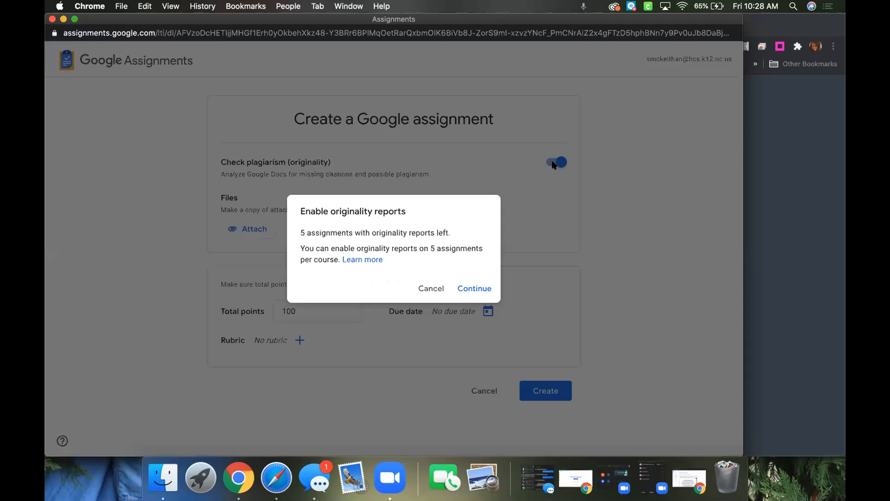
left_click(431, 288)
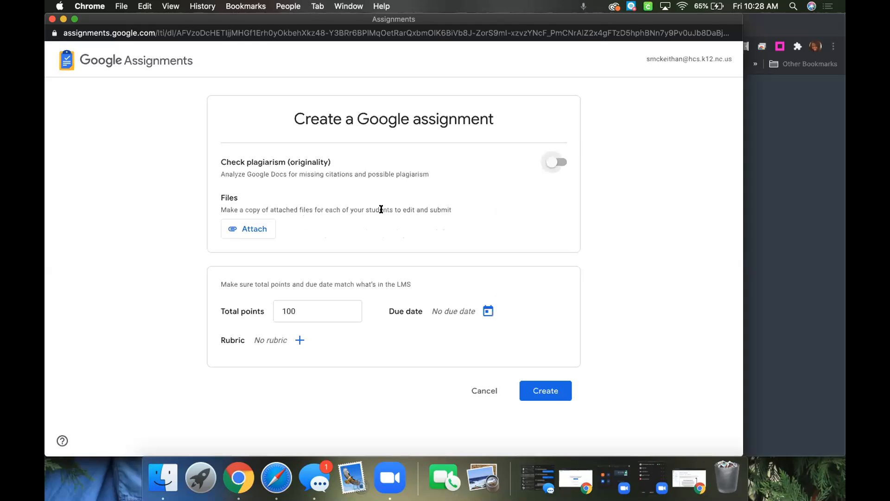
left_click(243, 230)
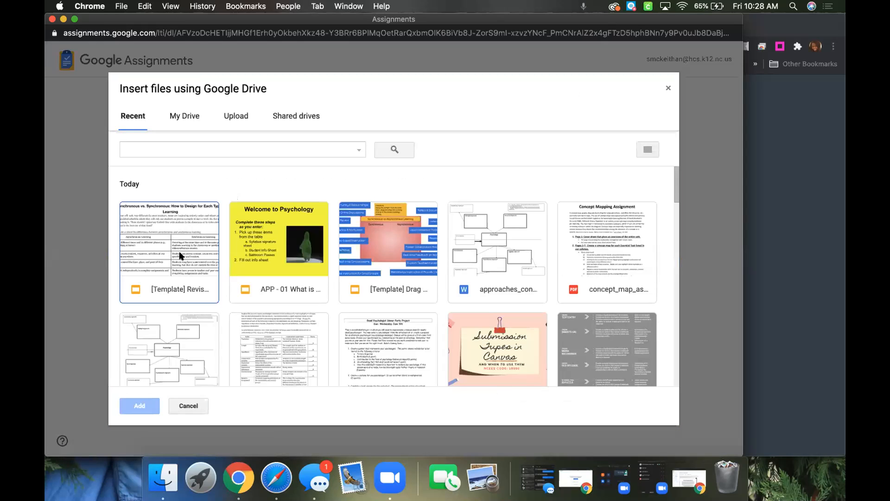
left_click(403, 258)
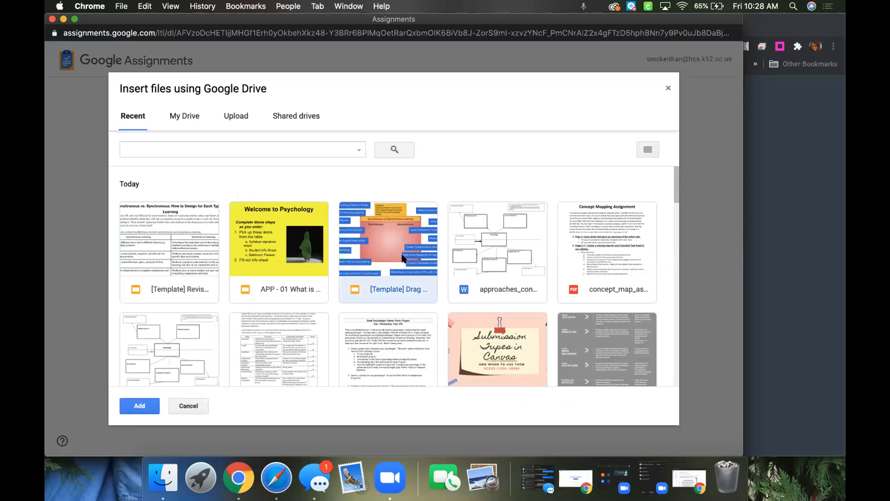
left_click(137, 407)
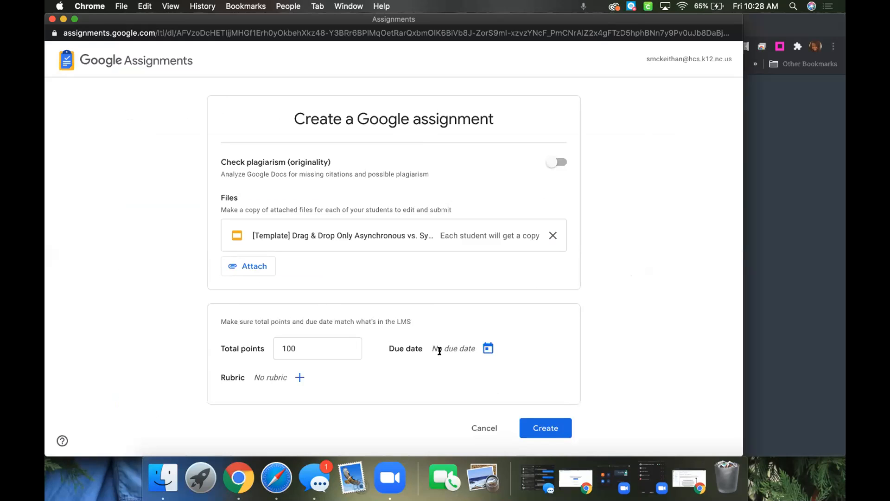
Set the Google assignment's due date to Nov 16, 2020 at 11:59 PM.
left_click(487, 348)
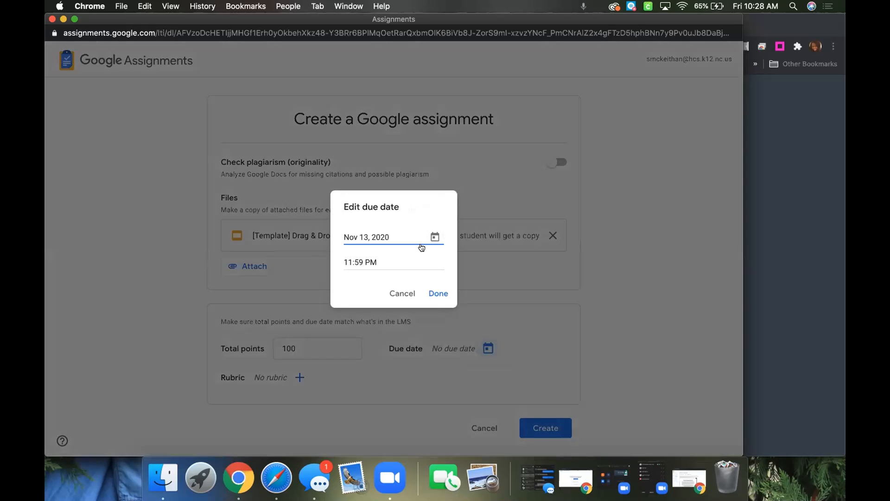
left_click(434, 236)
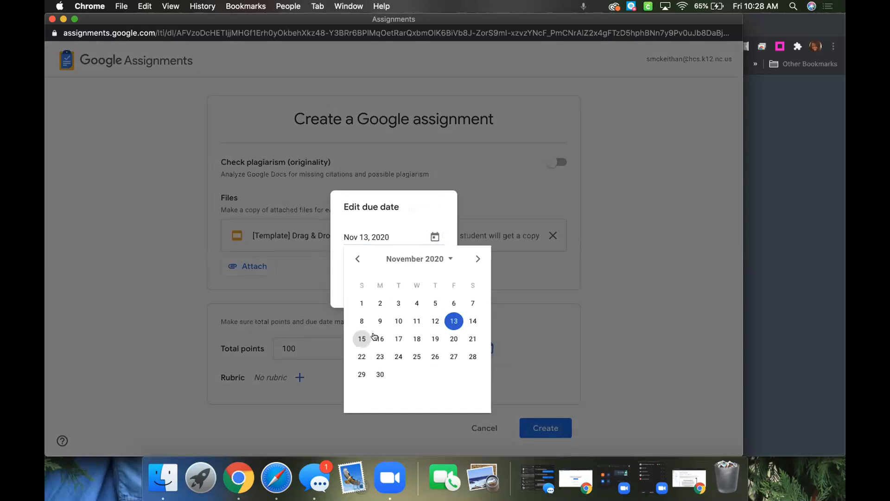
left_click(377, 337)
left_click(434, 294)
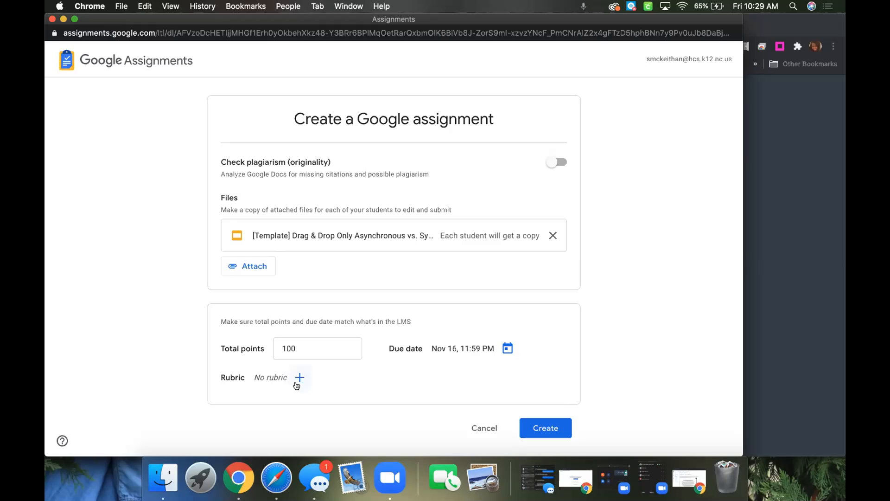
Create the Google assignment and link it as the new Canvas assignment's external tool.
left_click(556, 429)
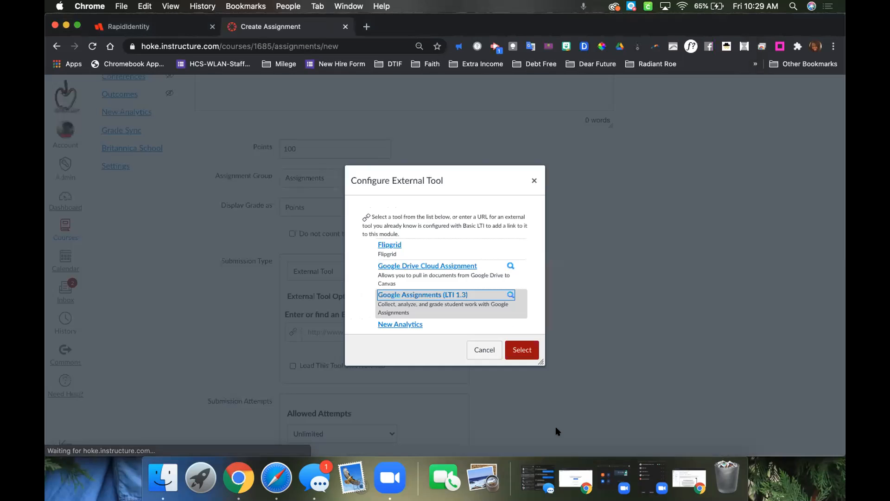
left_click(516, 350)
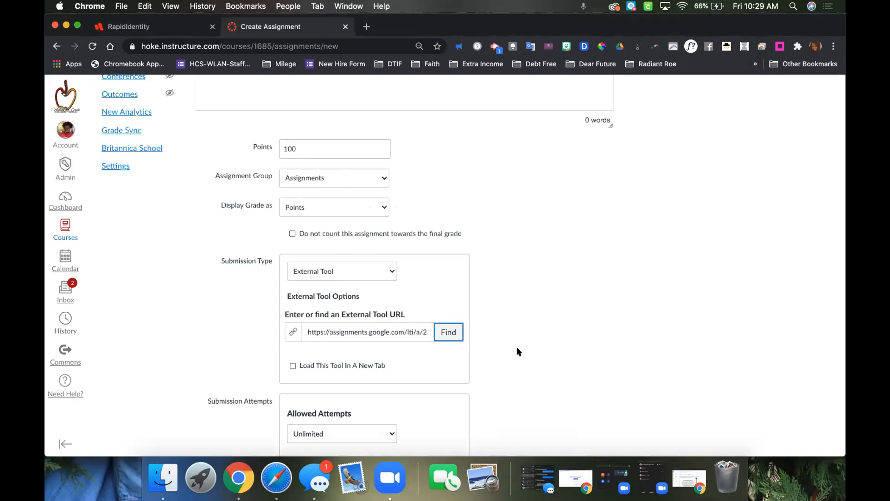
scroll(540, 380, "down", 10)
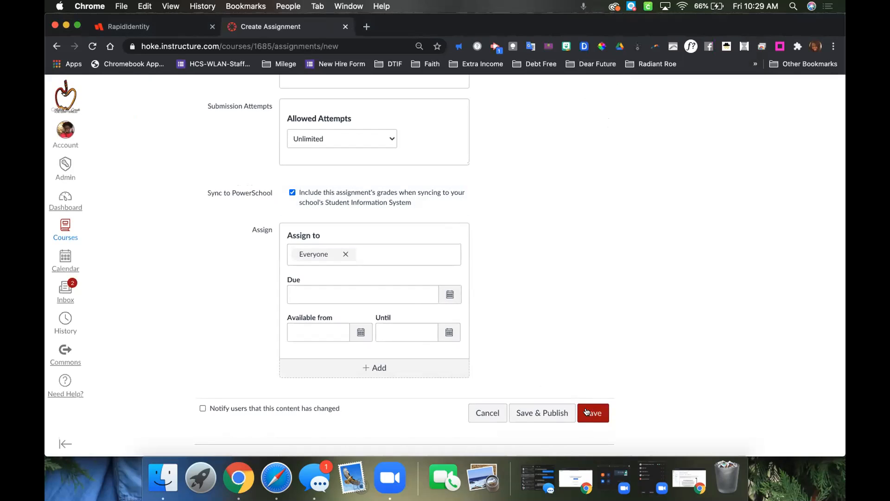
Discard the unfinished Canvas assignment and start a new assignment named "fjeflw;acfja;".
left_click(486, 412)
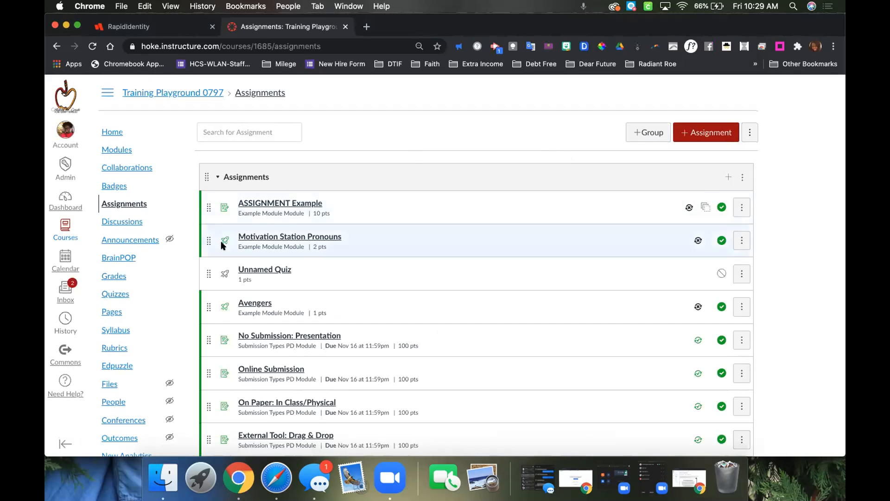
left_click(688, 132)
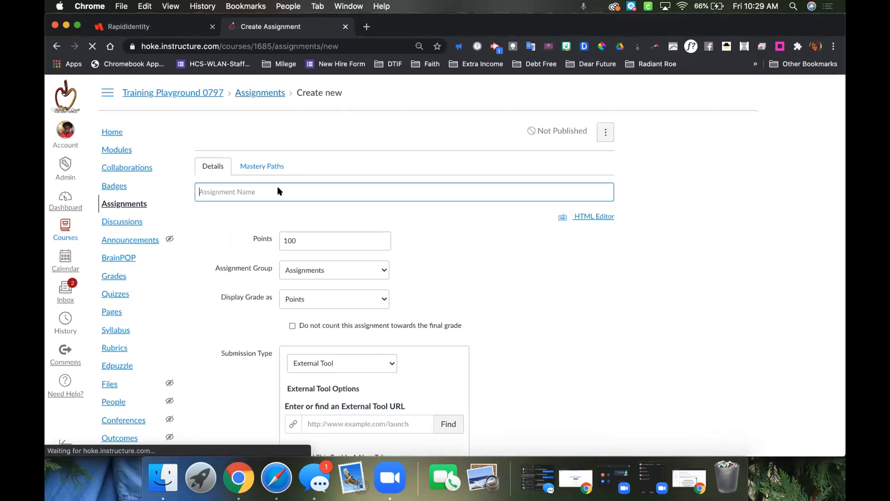
left_click(269, 192)
type("fjeflw;acfja;")
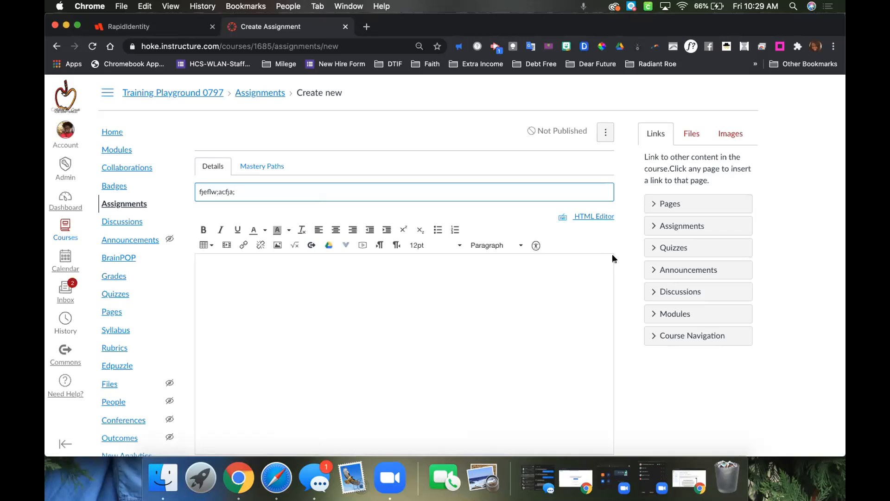
Find and choose Google Assignments as the new assignment's external tool and continue with the signed-in account.
scroll(624, 352, "down", 10)
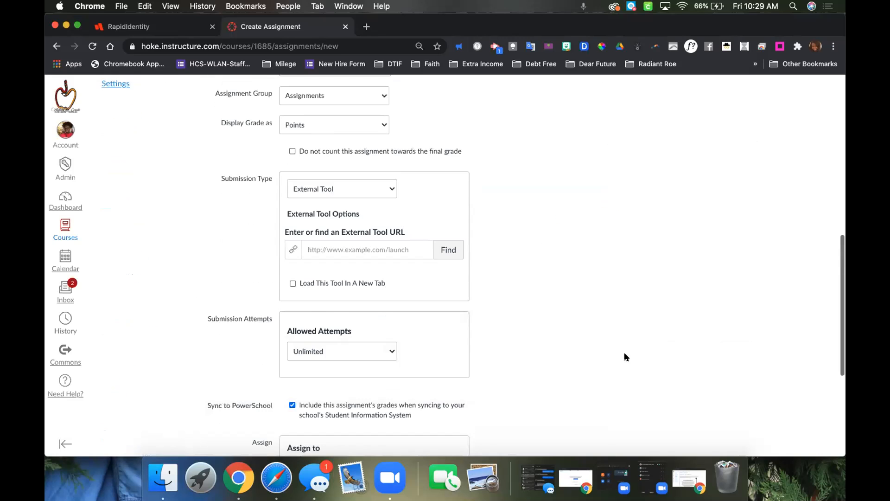
left_click(448, 220)
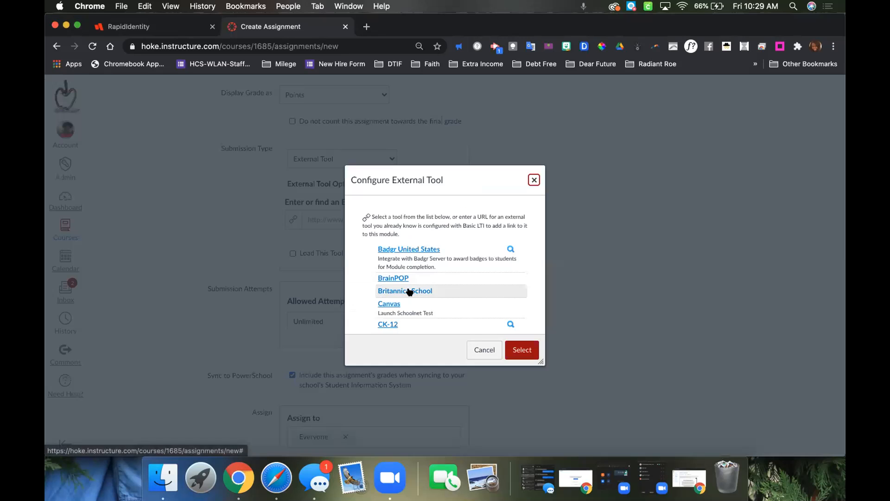
scroll(408, 291, "down", 3)
left_click(410, 306)
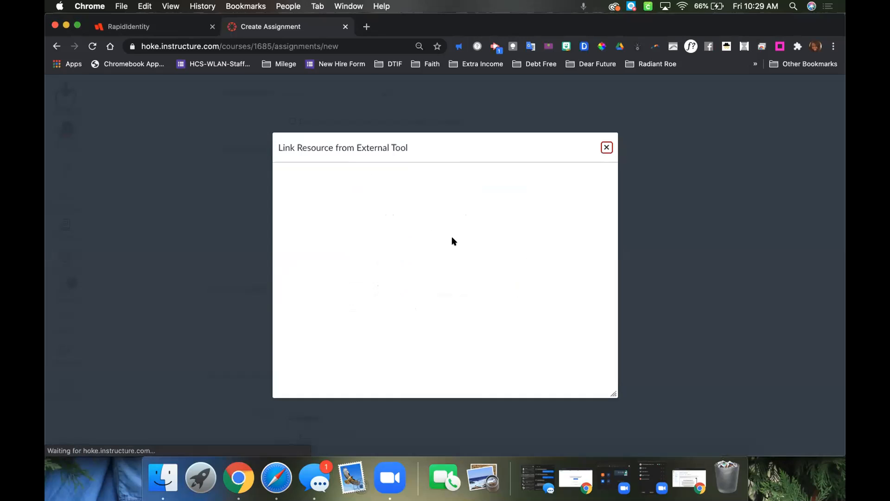
left_click(492, 341)
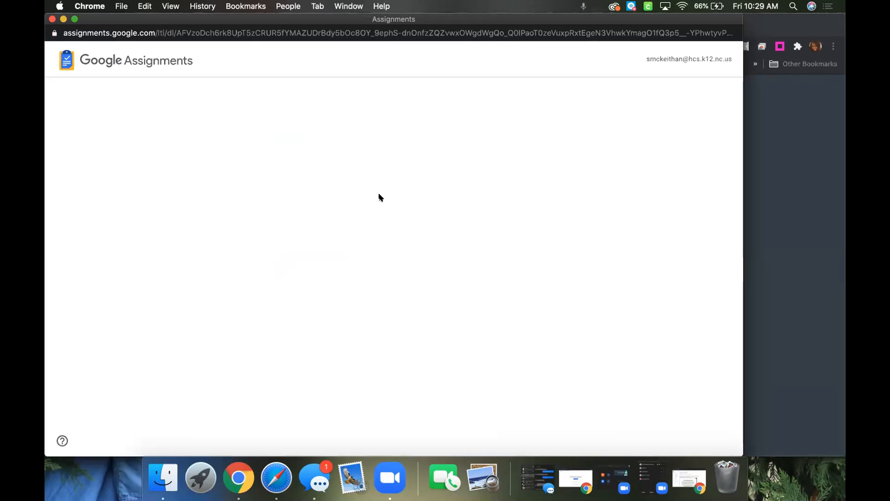
Attach the [Template] Drag & Drop Only Asynchronous vs. Synchronous slides from Google Drive and create the Google assignment, linking it to Canvas.
left_click(234, 229)
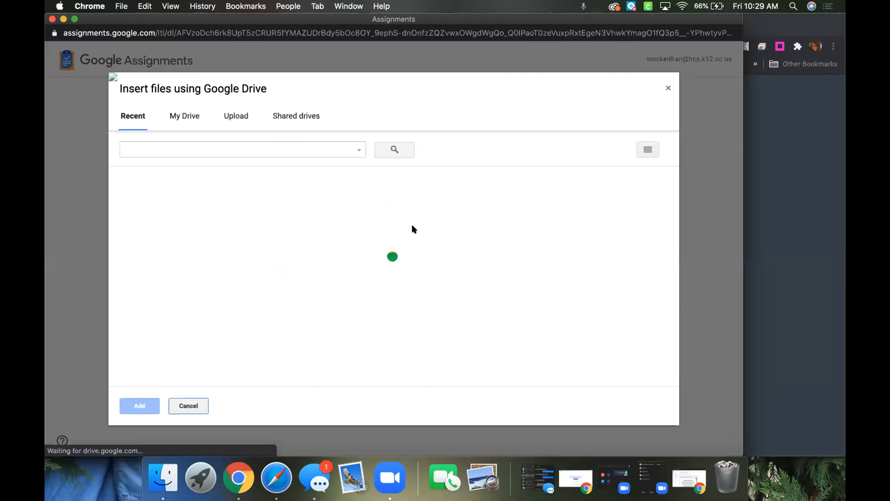
left_click(390, 254)
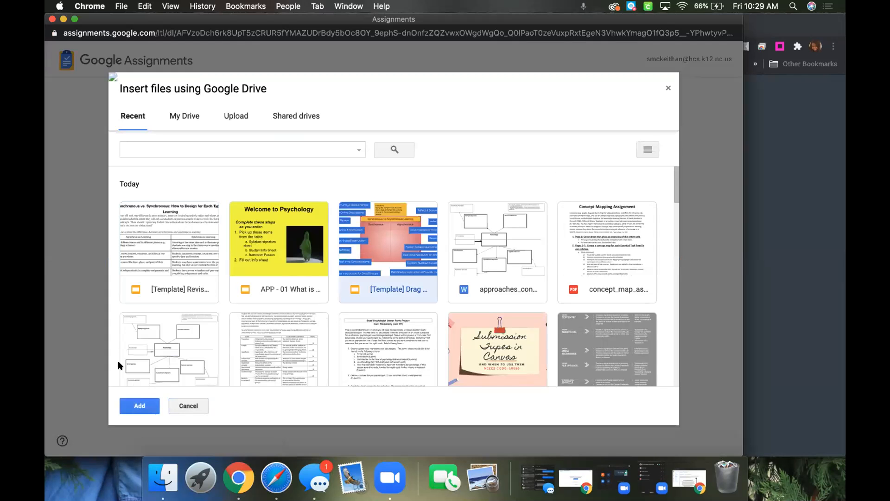
left_click(140, 406)
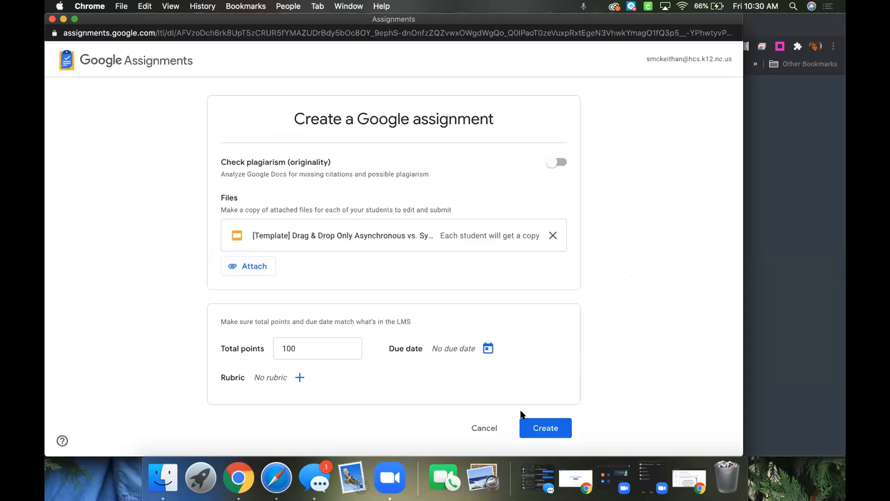
left_click(532, 427)
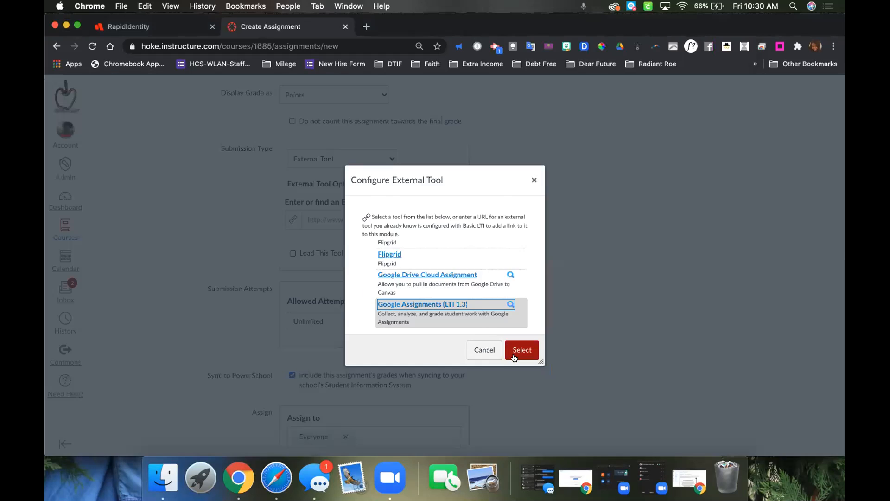
left_click(513, 353)
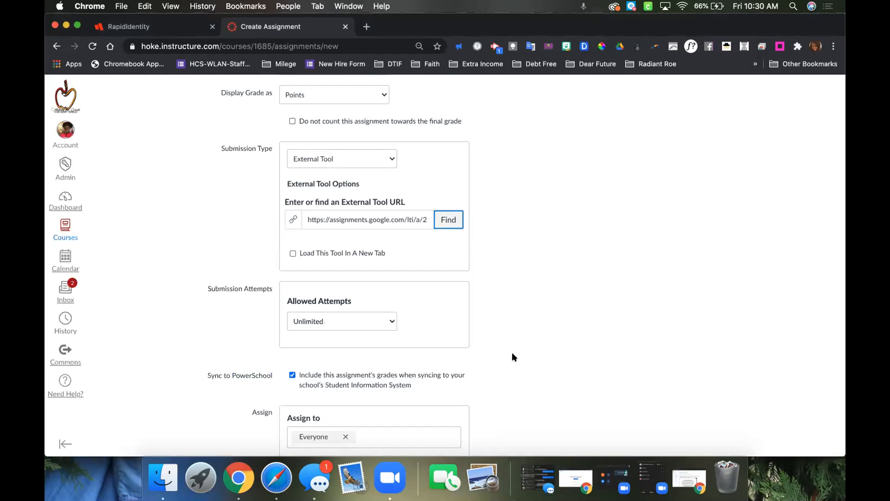
Set the Canvas assignment's due date to Nov 16 at 11:59pm, then save and publish it.
scroll(561, 359, "down", 5)
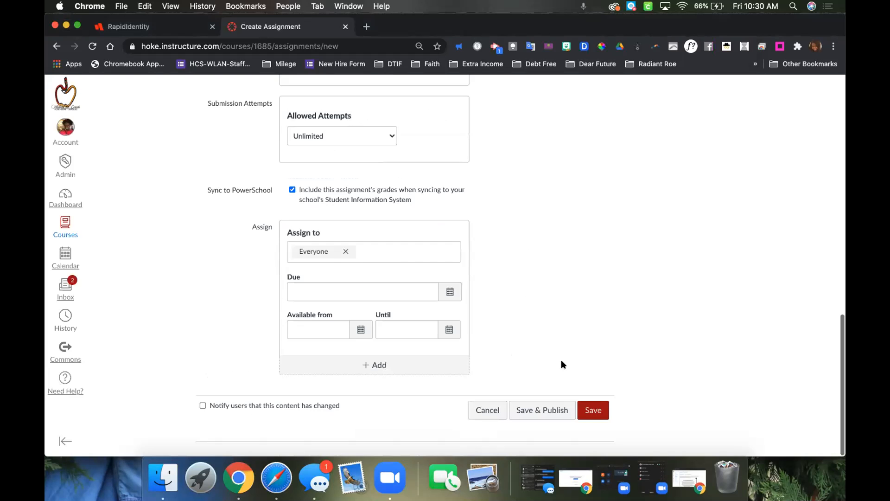
left_click(544, 416)
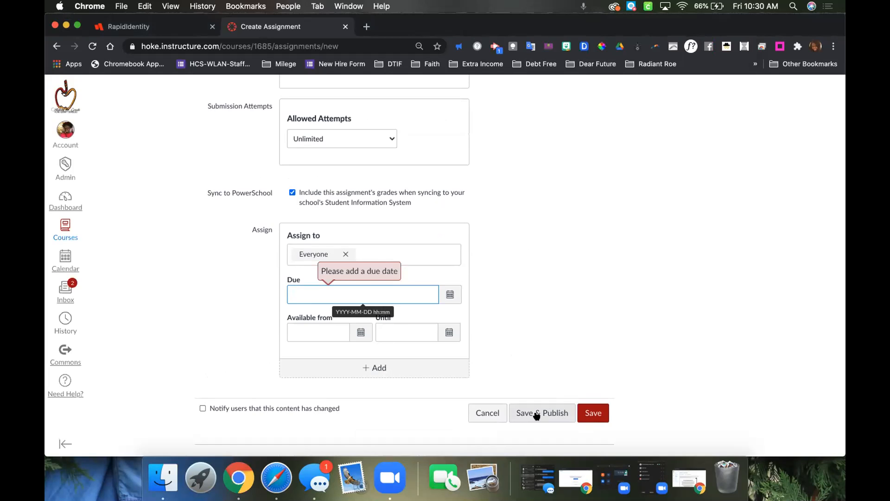
left_click(449, 295)
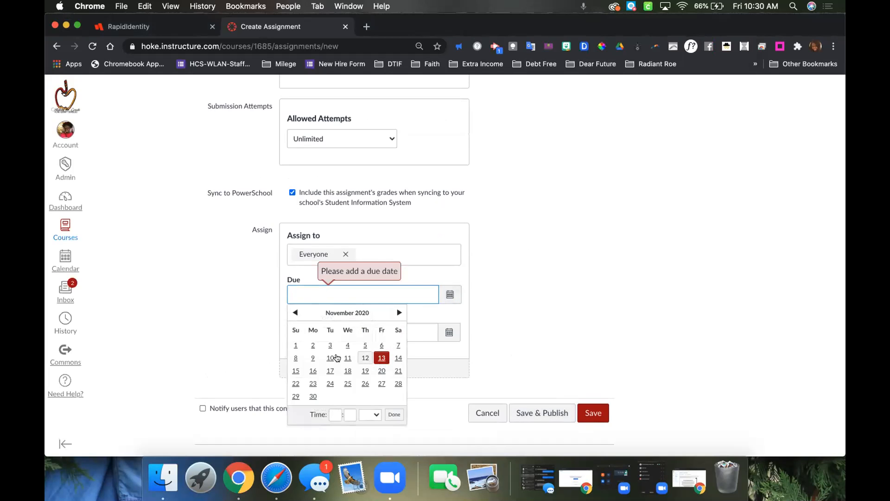
left_click(313, 370)
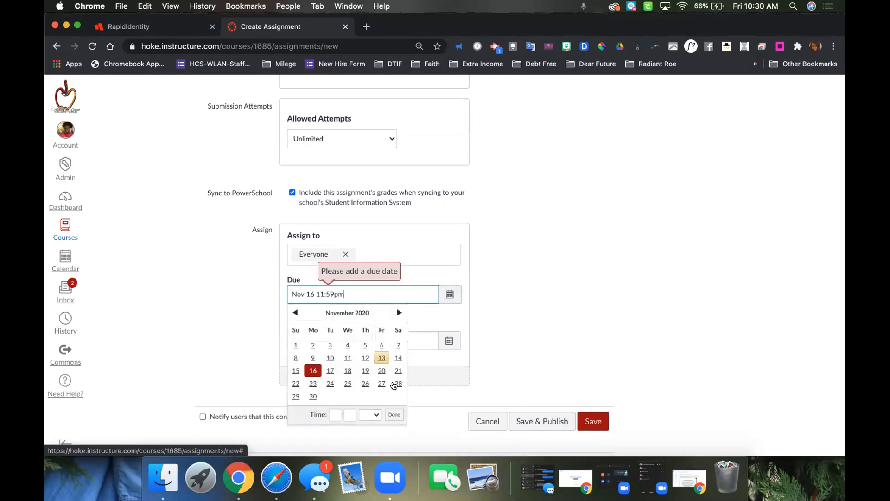
left_click(545, 421)
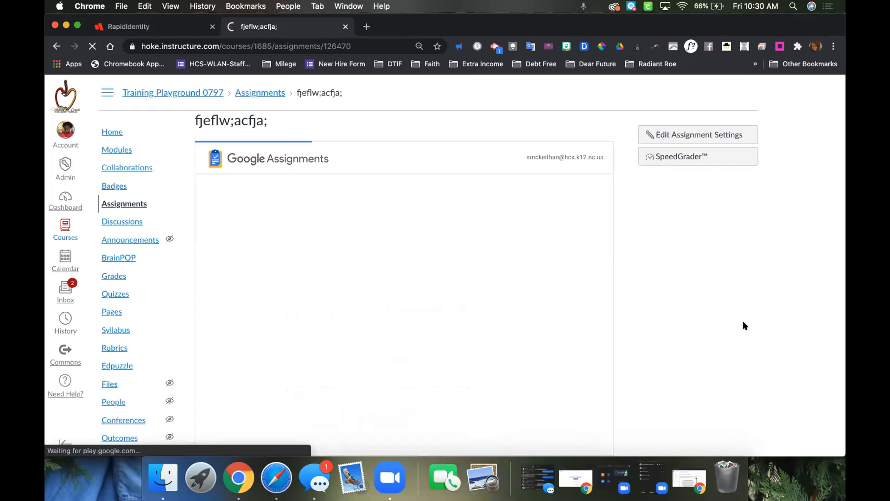
Switch to the student's browser window and open the "fjeflw;acfja;" assignment from the course's assignment list.
left_click(689, 482)
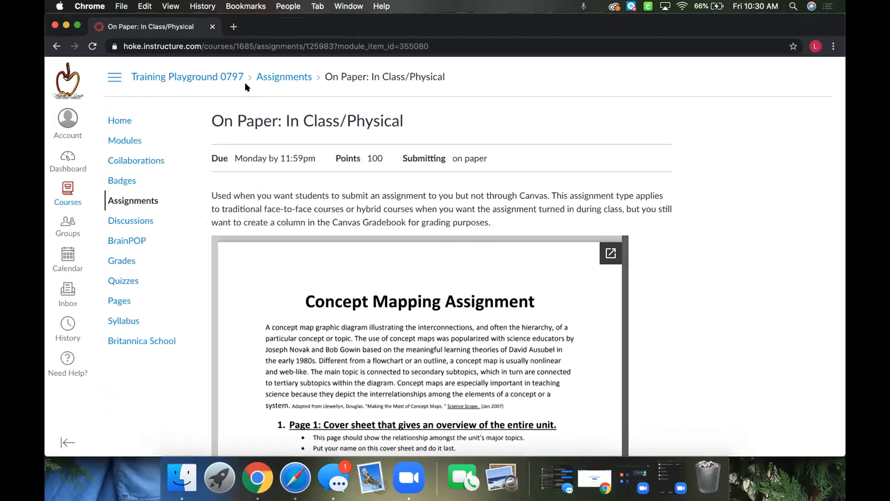
left_click(263, 75)
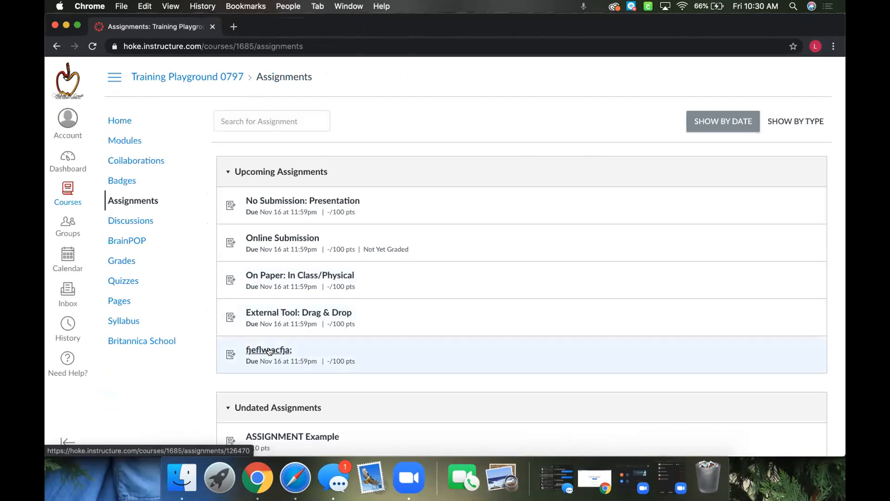
left_click(268, 350)
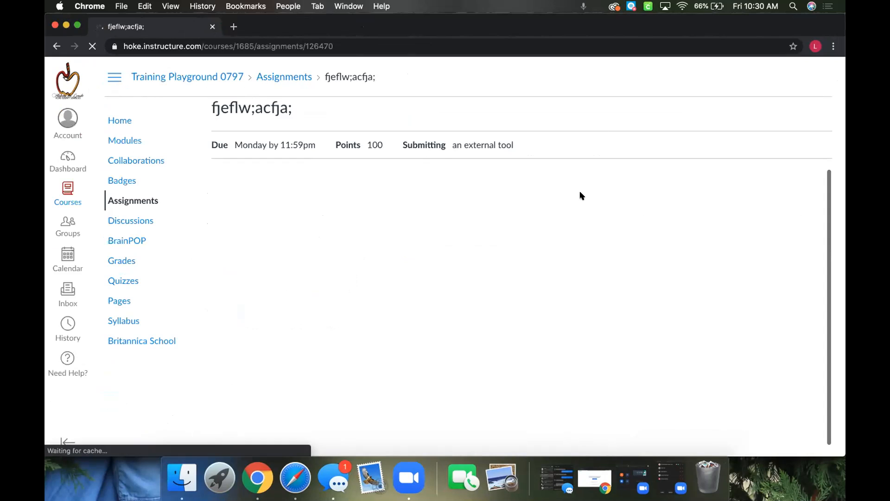
scroll(477, 137, "up", 1)
scroll(477, 137, "down", 1)
scroll(476, 136, "up", 1)
scroll(477, 137, "up", 1)
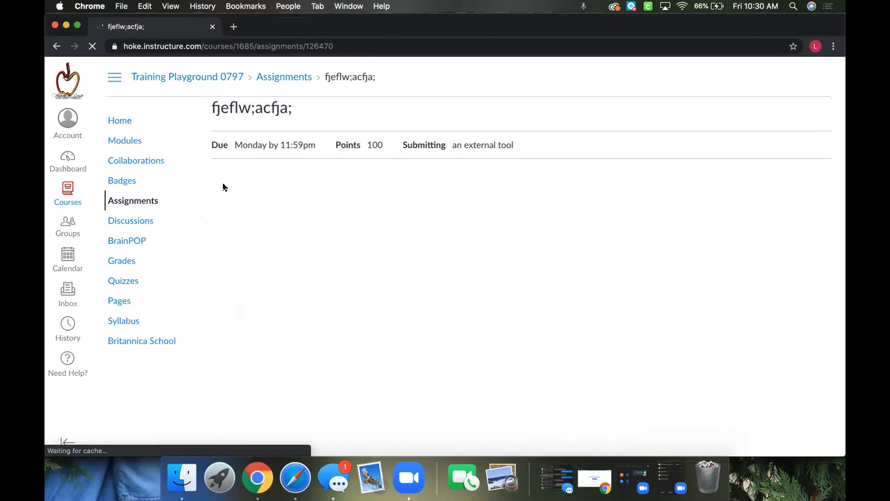
scroll(225, 187, "down", 1)
scroll(225, 187, "up", 1)
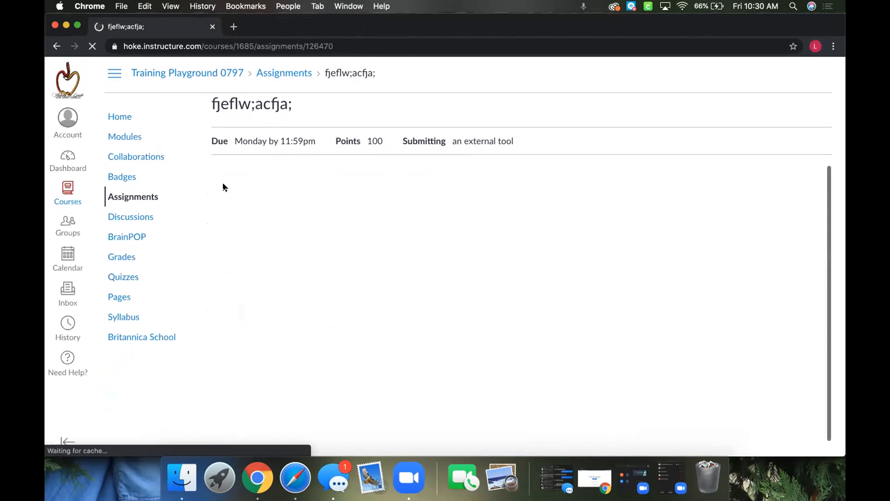
scroll(224, 188, "up", 1)
scroll(225, 187, "down", 1)
left_click(286, 79)
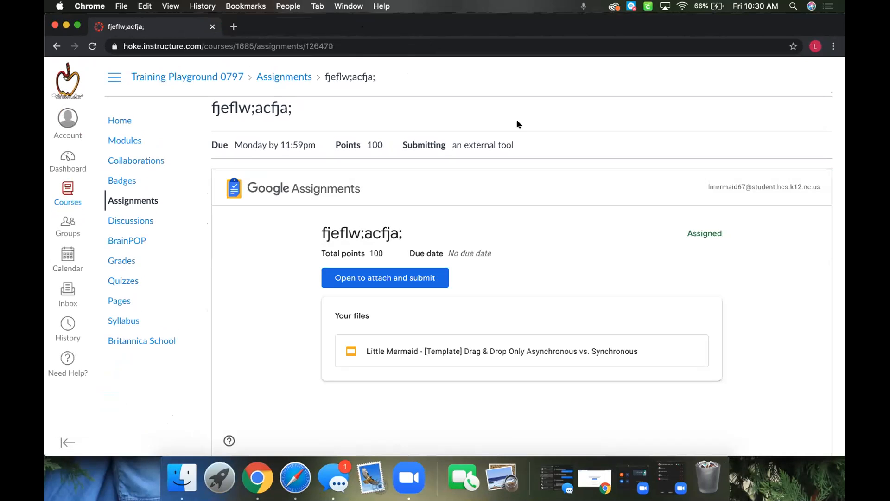
Open the assignment's attach-and-submit page as the student and view the student's copy of the Drag & Drop slides.
left_click(393, 285)
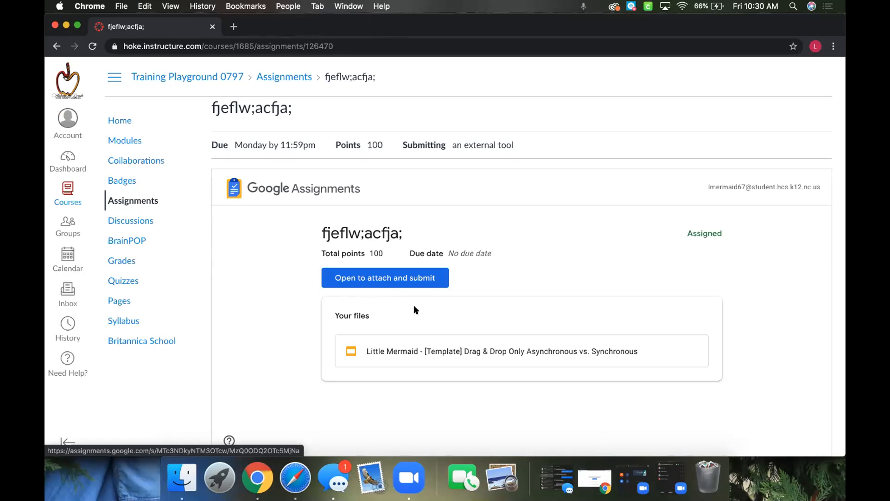
left_click(376, 278)
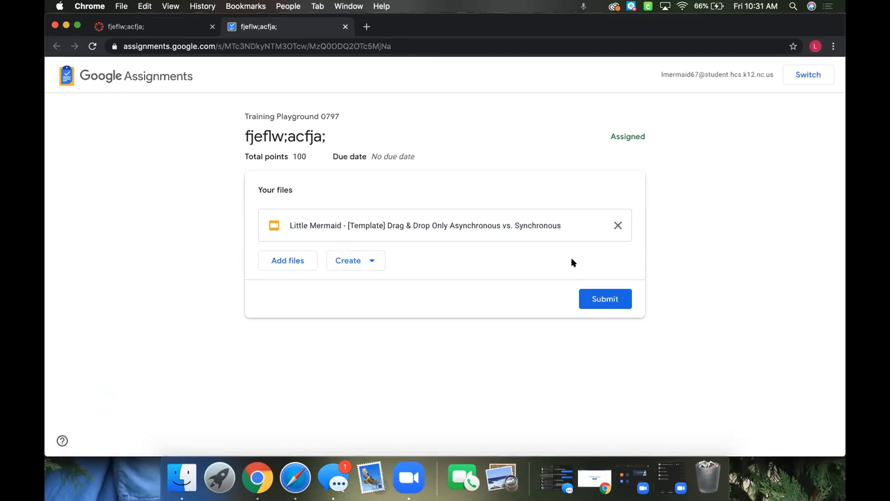
left_click(507, 225)
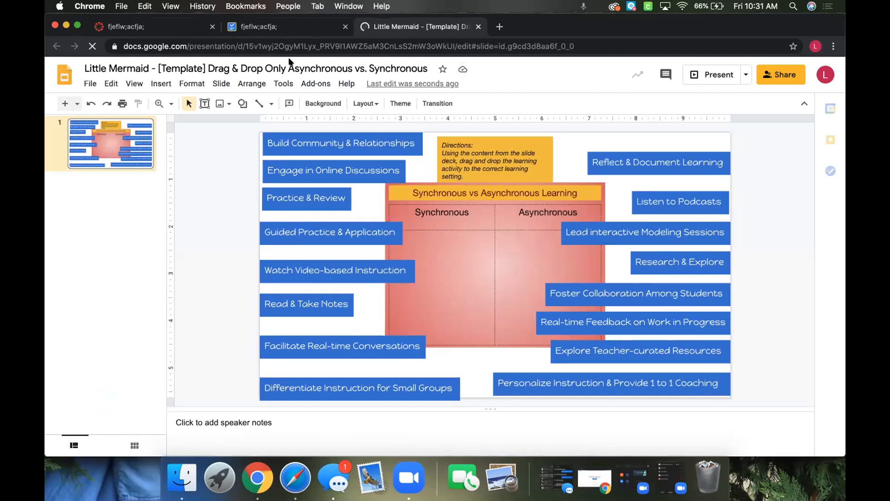
Return to the student's Google Assignments page and submit the Drag & Drop slides copy, confirming the submission.
left_click(172, 28)
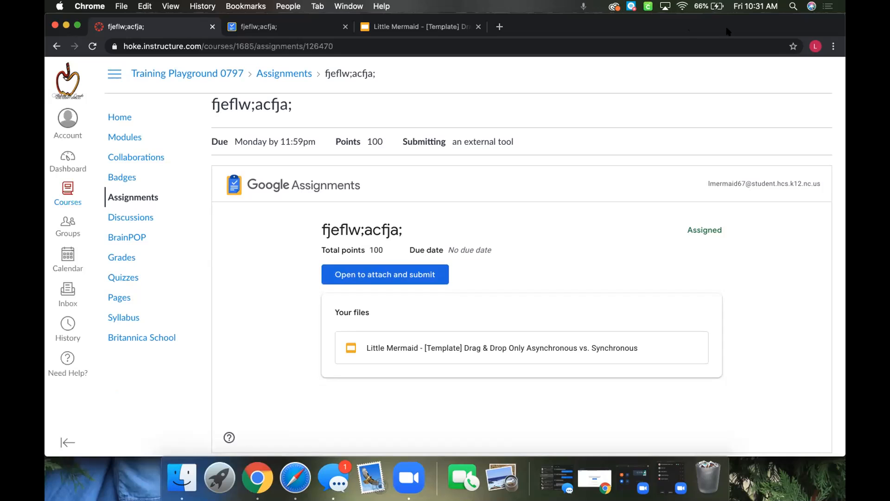
left_click_drag(728, 31, 728, 68)
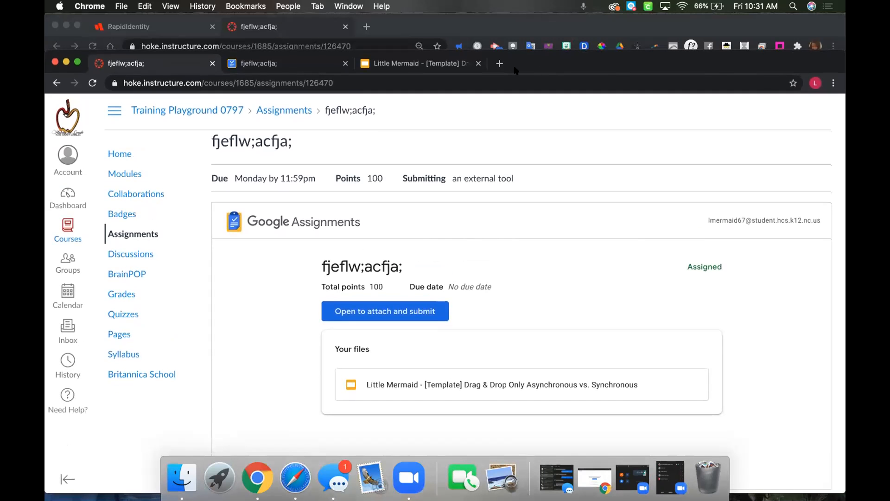
left_click(281, 65)
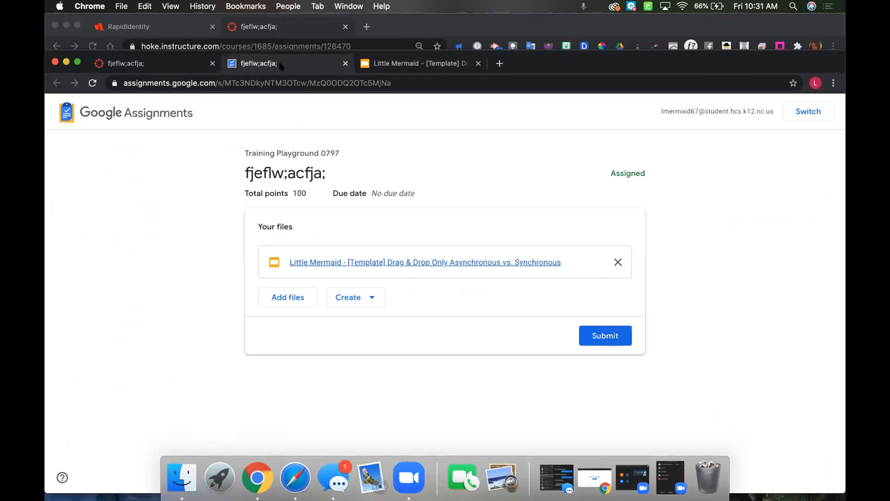
left_click(603, 335)
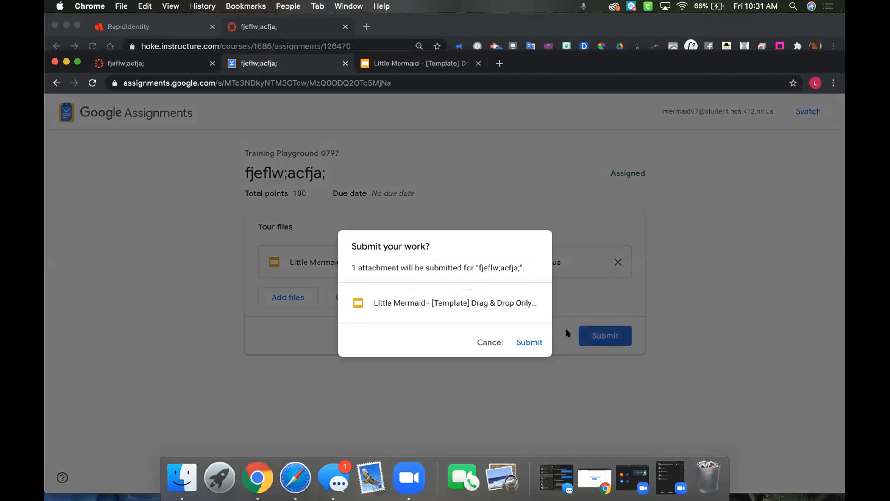
left_click(528, 343)
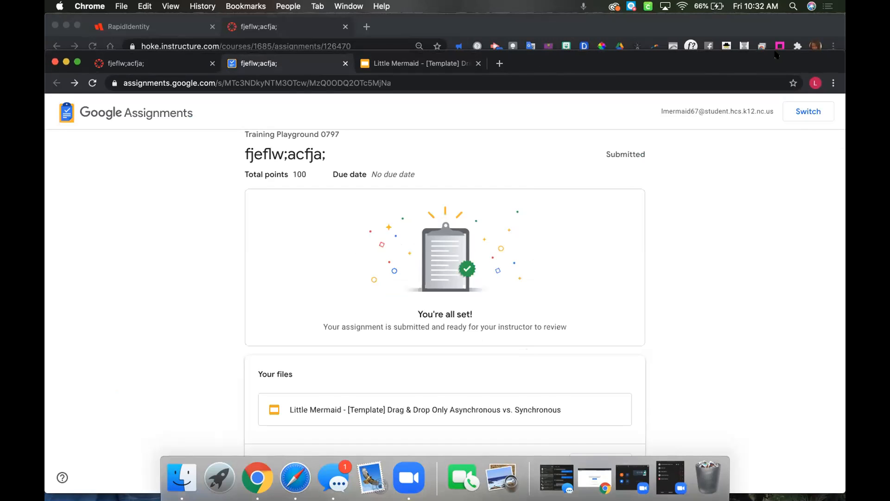
left_click_drag(777, 54, 774, 6)
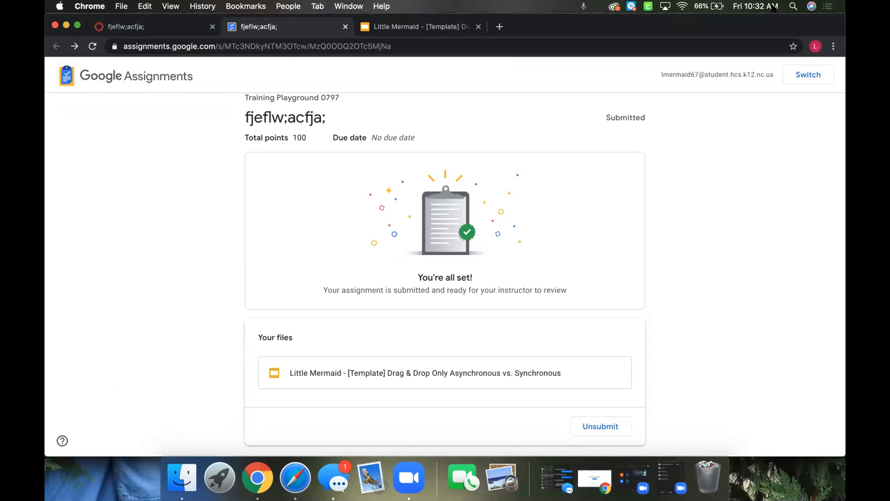